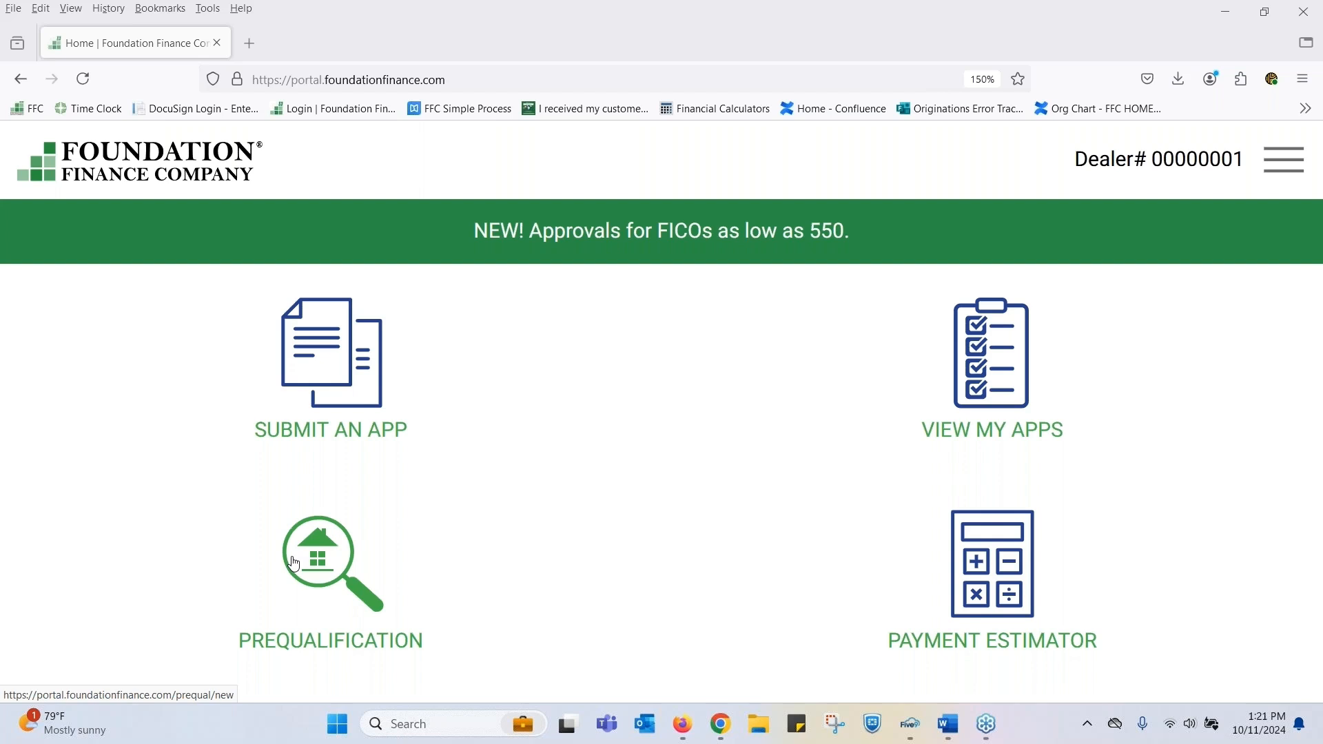
- Start a new prequalification, certify the customer's authorization for consumer reports, and choose manual entry of the personal information
click(294, 564)
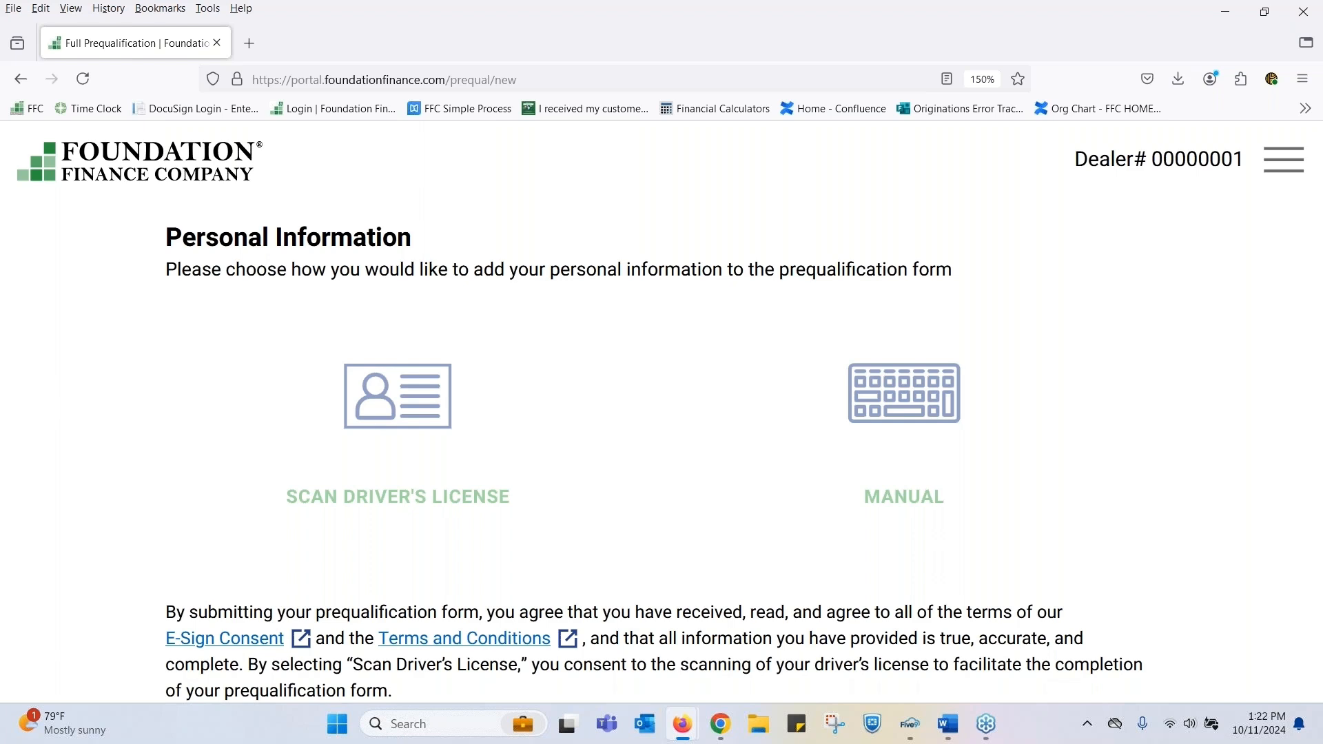
scroll(379, 472, down, 4)
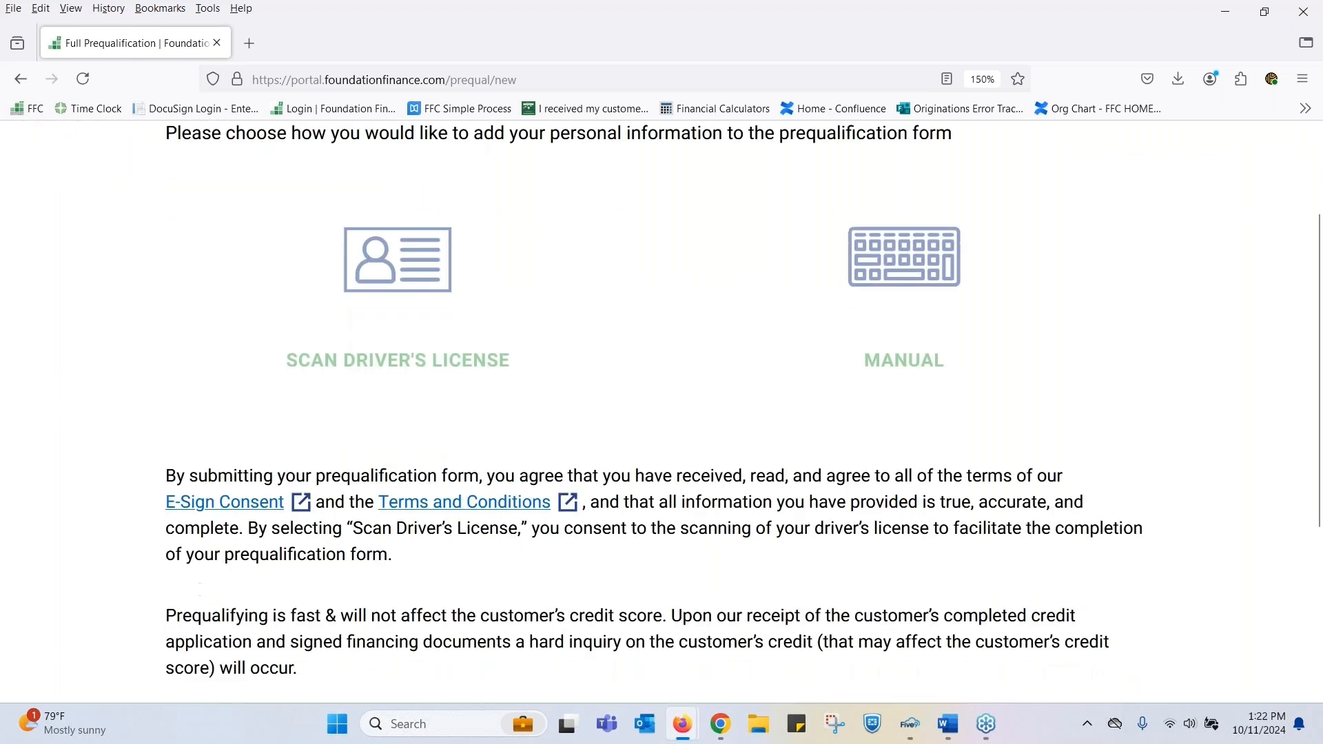
scroll(655, 397, down, 2)
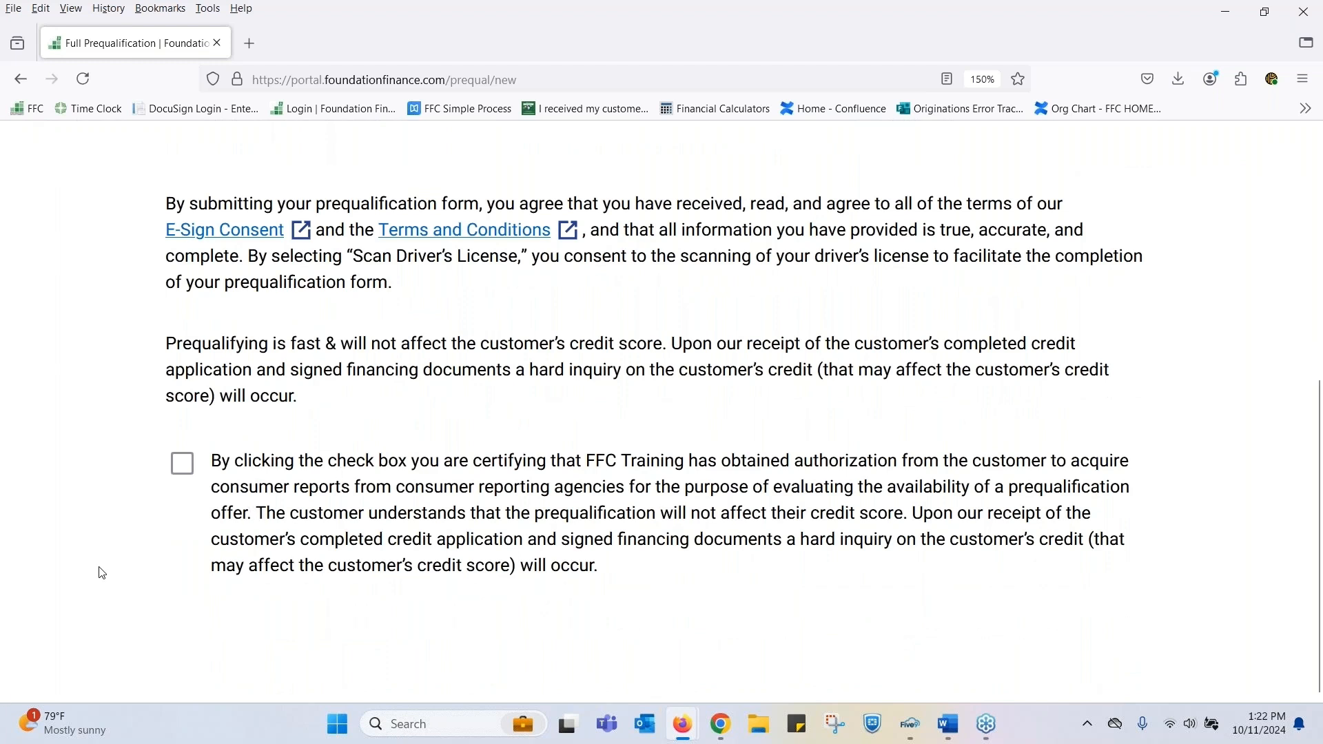
click(194, 459)
scroll(872, 426, up, 6)
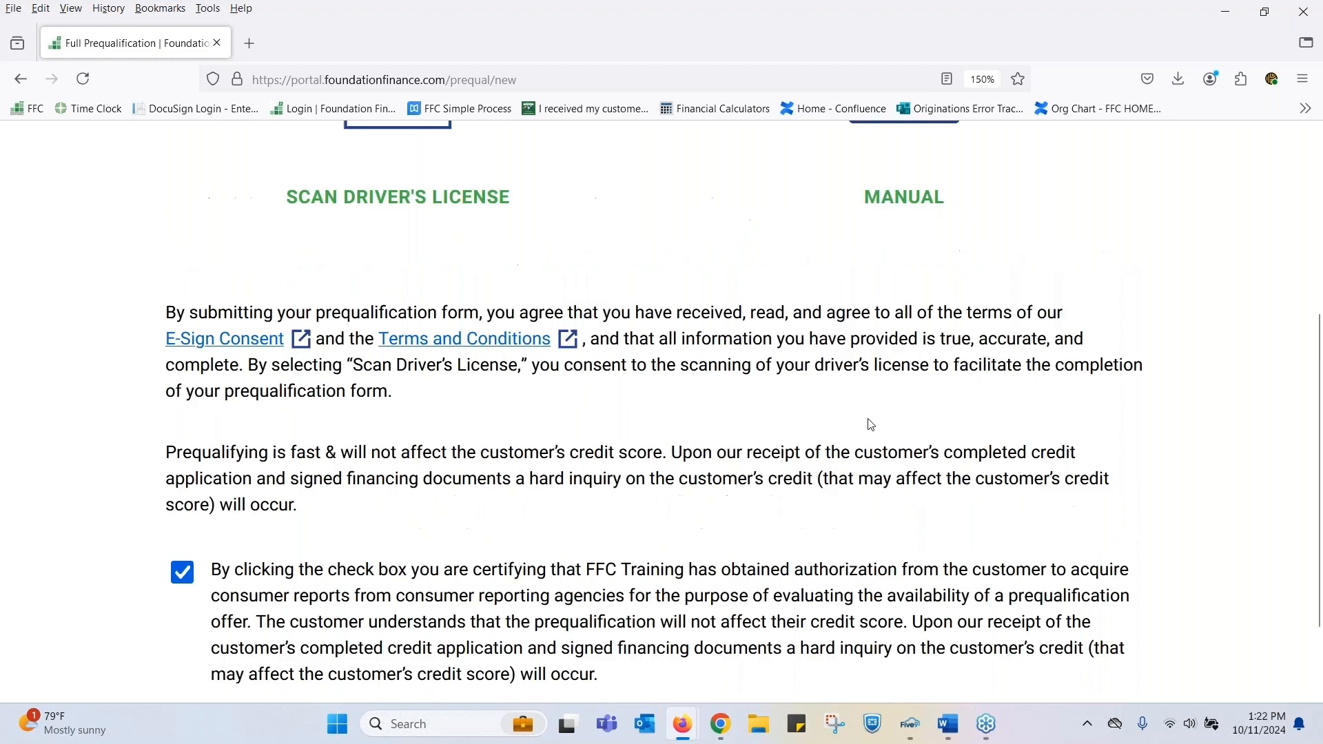
click(880, 397)
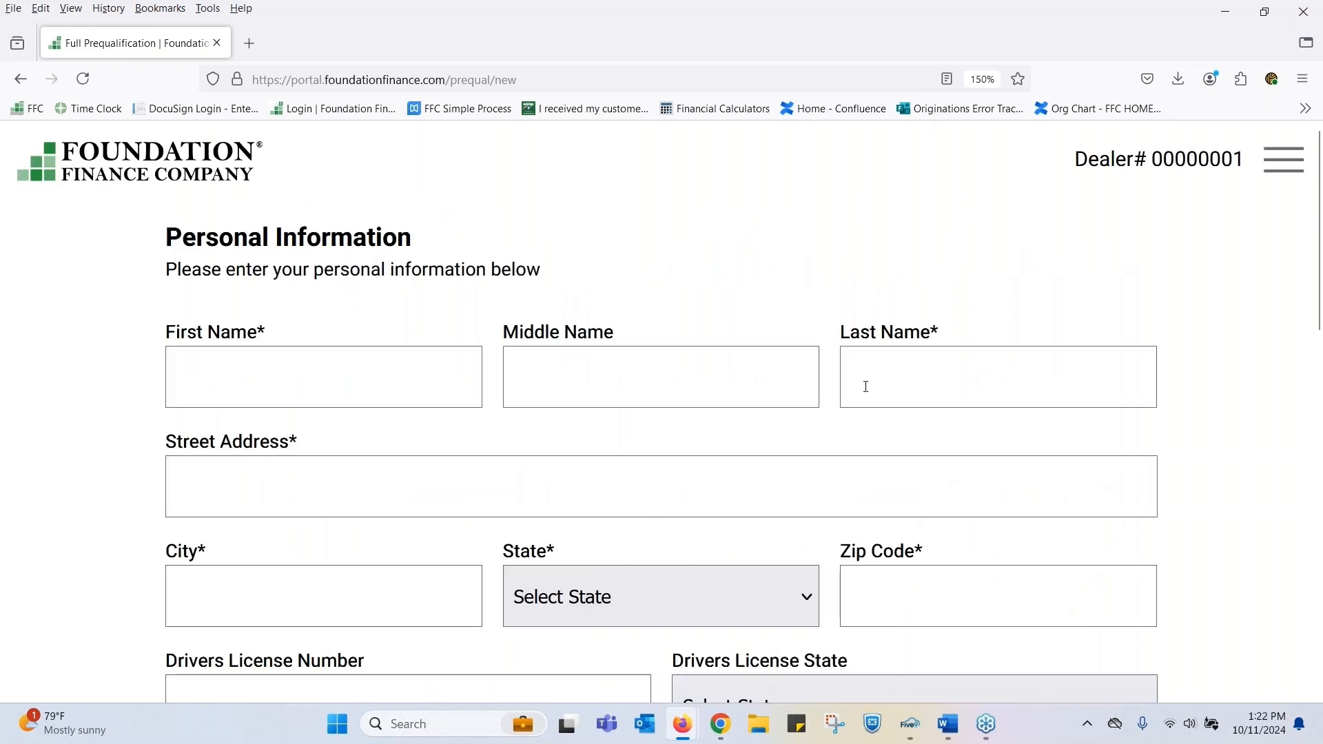
- Enter the customer's first and last name in the personal information form, leaving the middle name blank
click(327, 392)
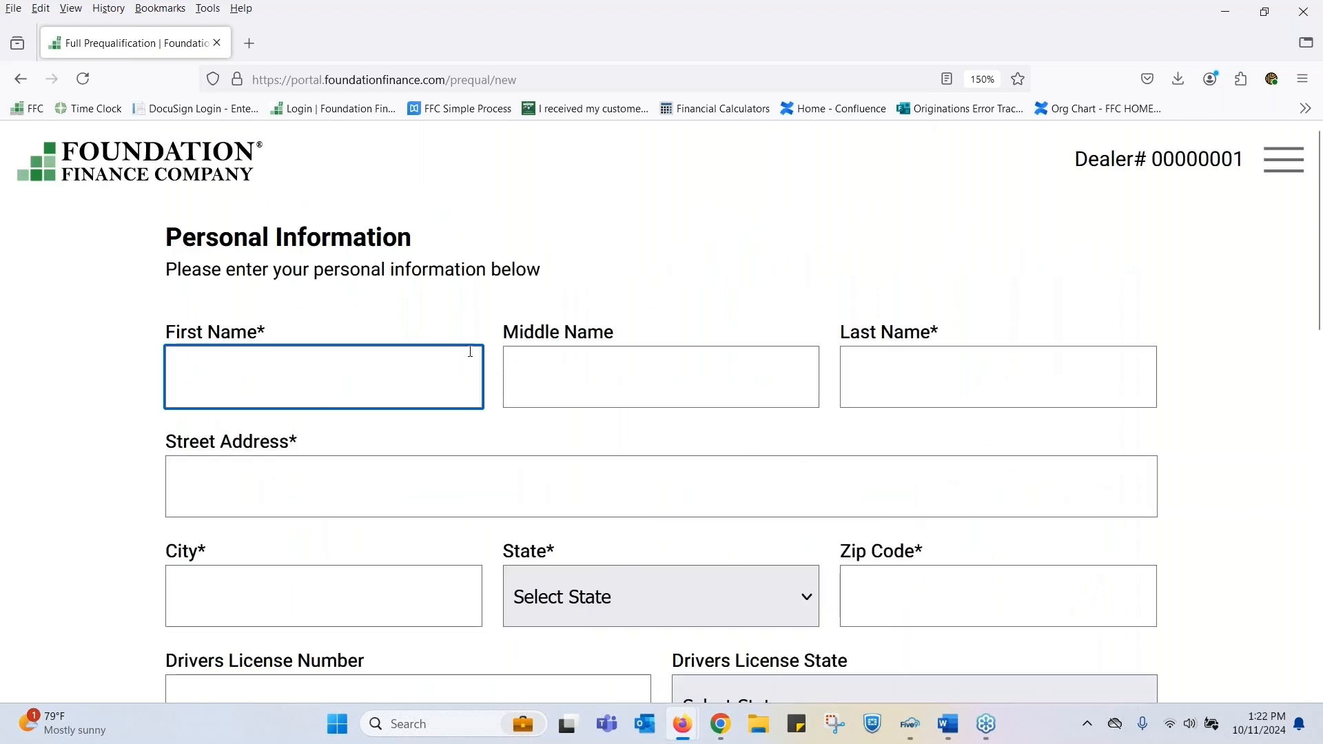
text(Great)
key(Tab)
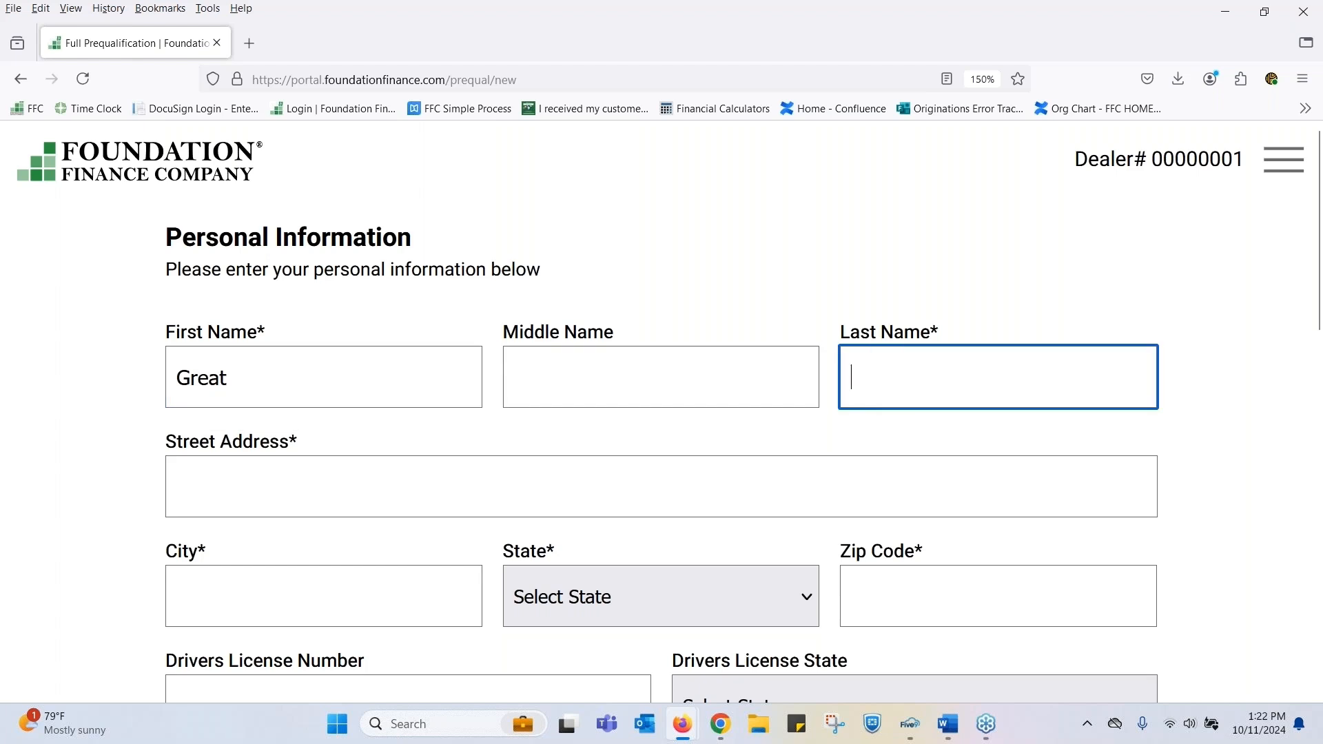
text(Custoomer)
key(Tab)
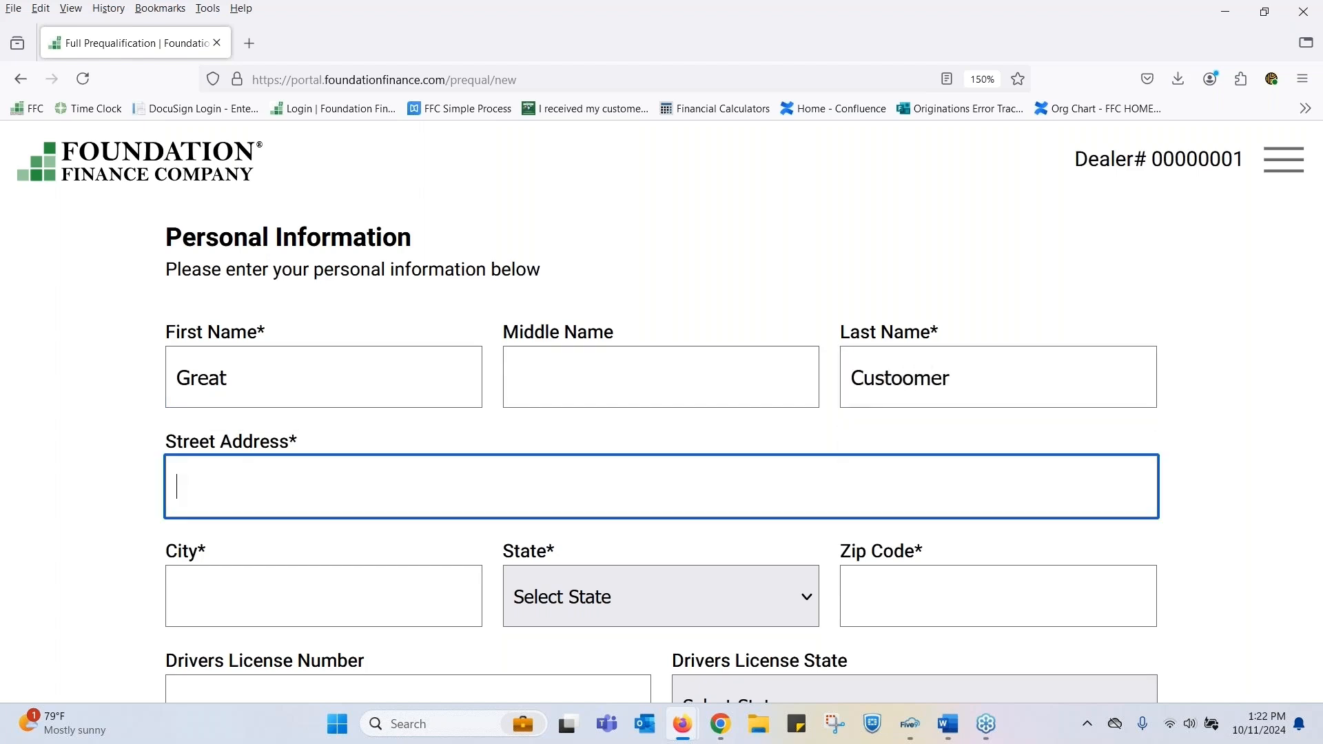
- Fill in the customer's street address, city and zip code, with Wisconsin as the state
text(123 Ma)
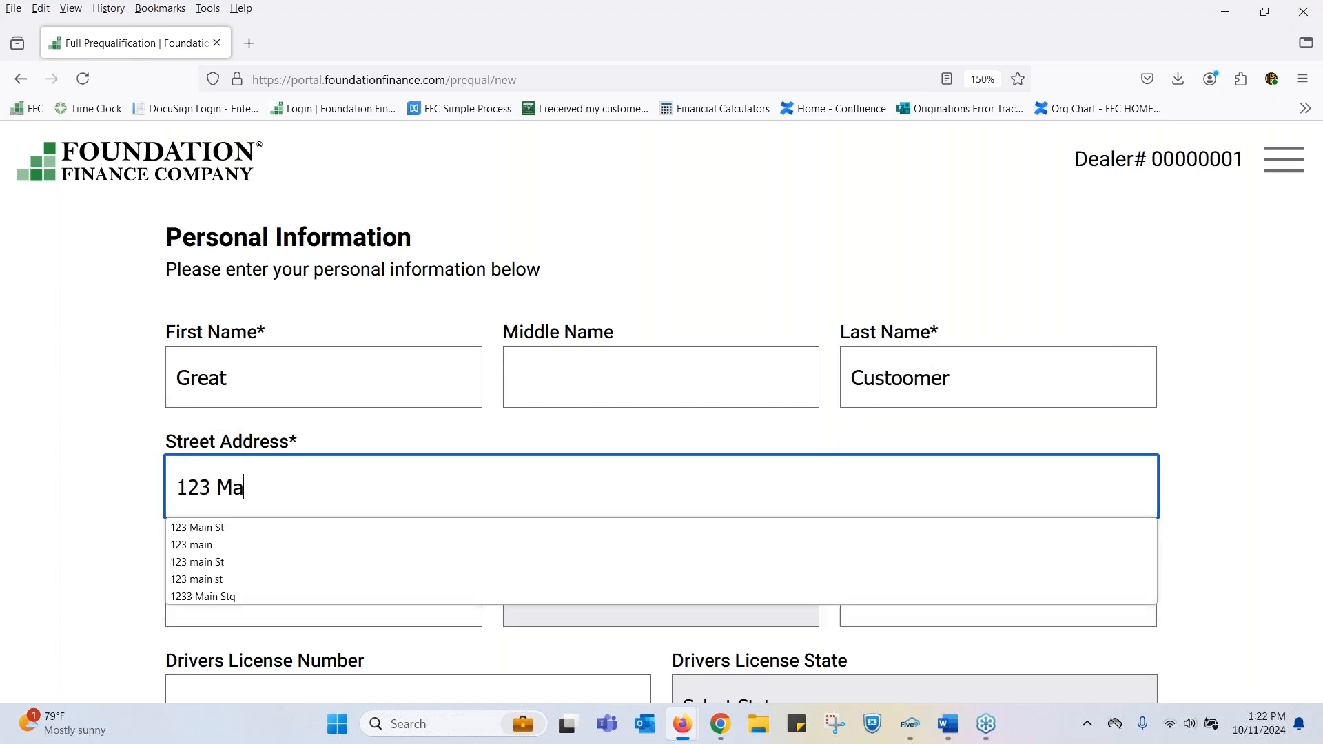
text(in St)
key(Tab)
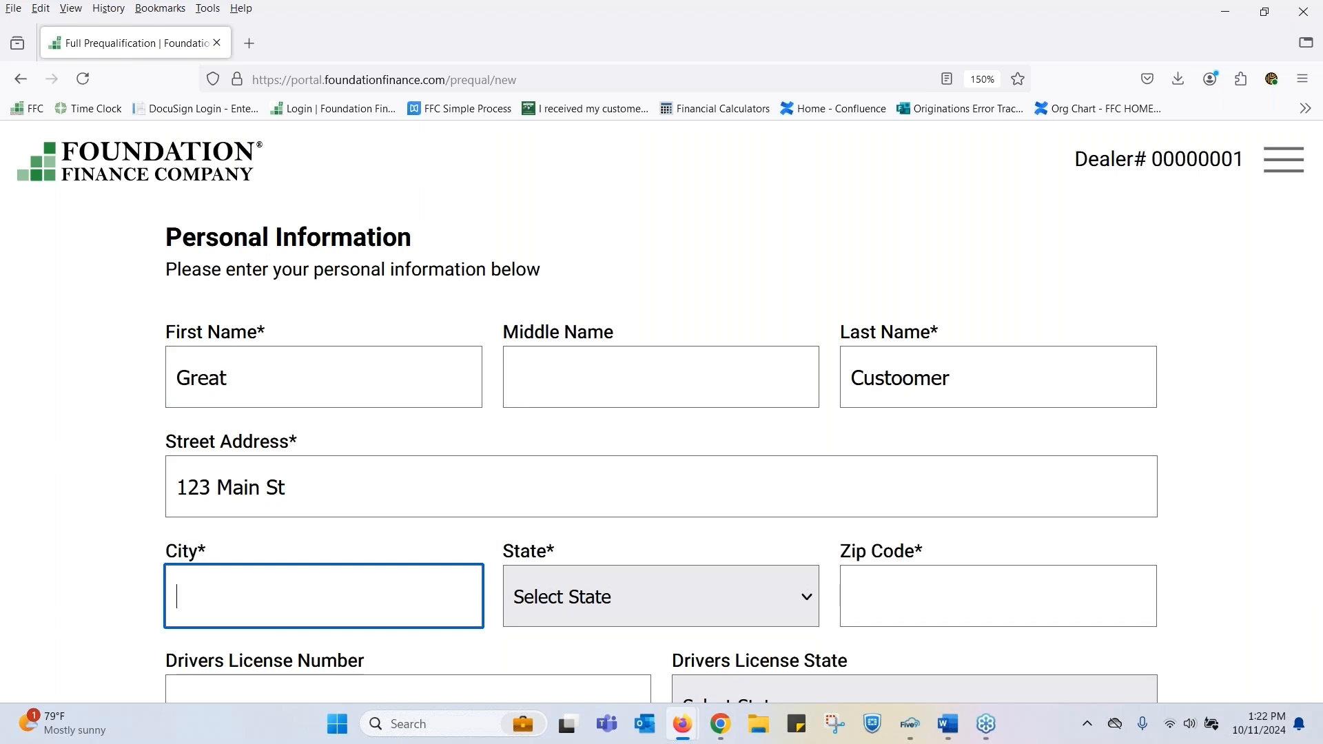
text(Spruce)
key(Tab)
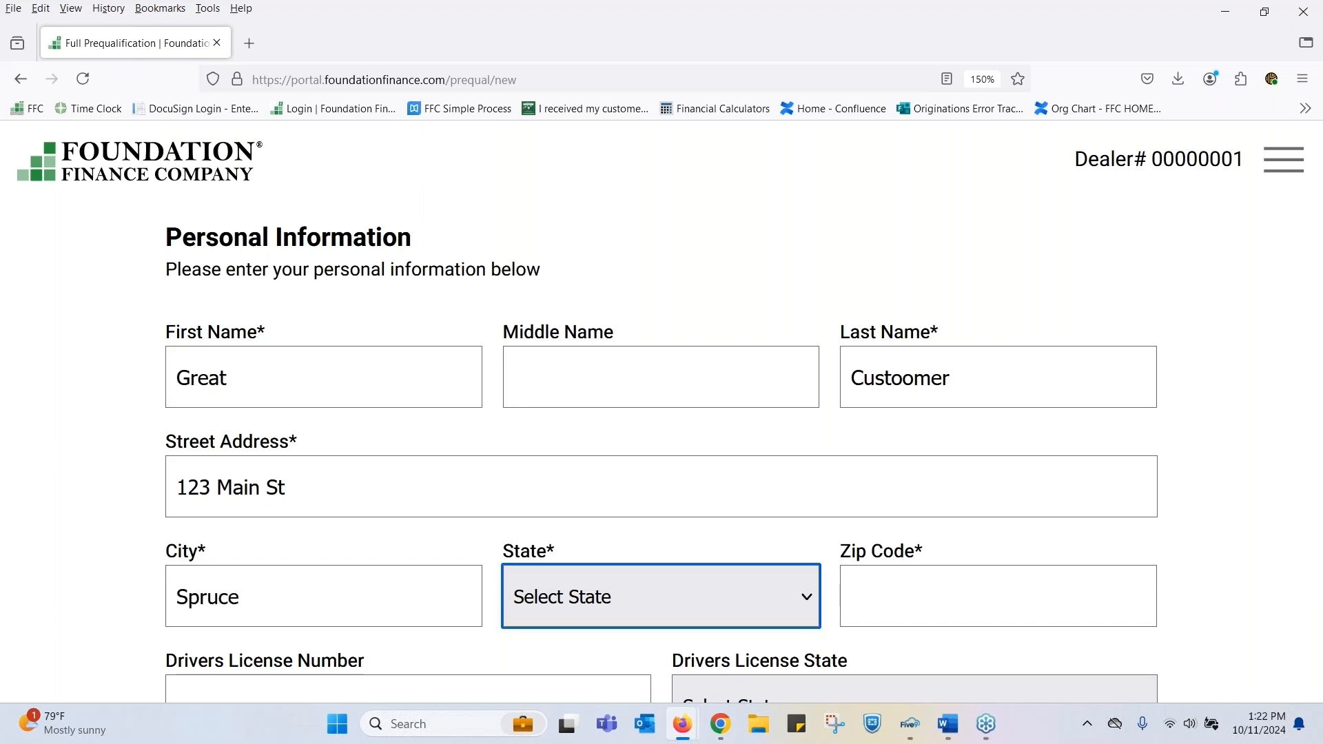
key(w)
key(i)
key(Tab)
text(54401)
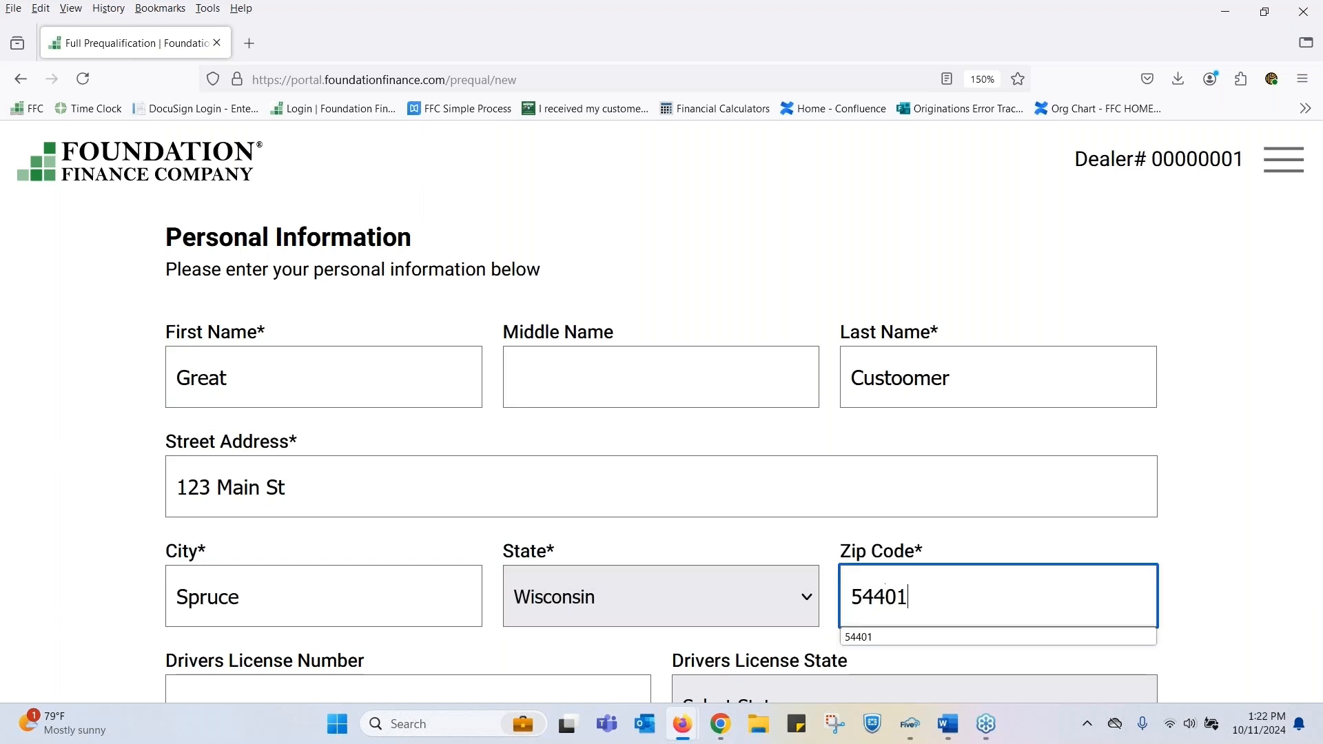
- Enter the customer's driver's license number and set the license state to Wisconsin
key(Tab)
text(D)
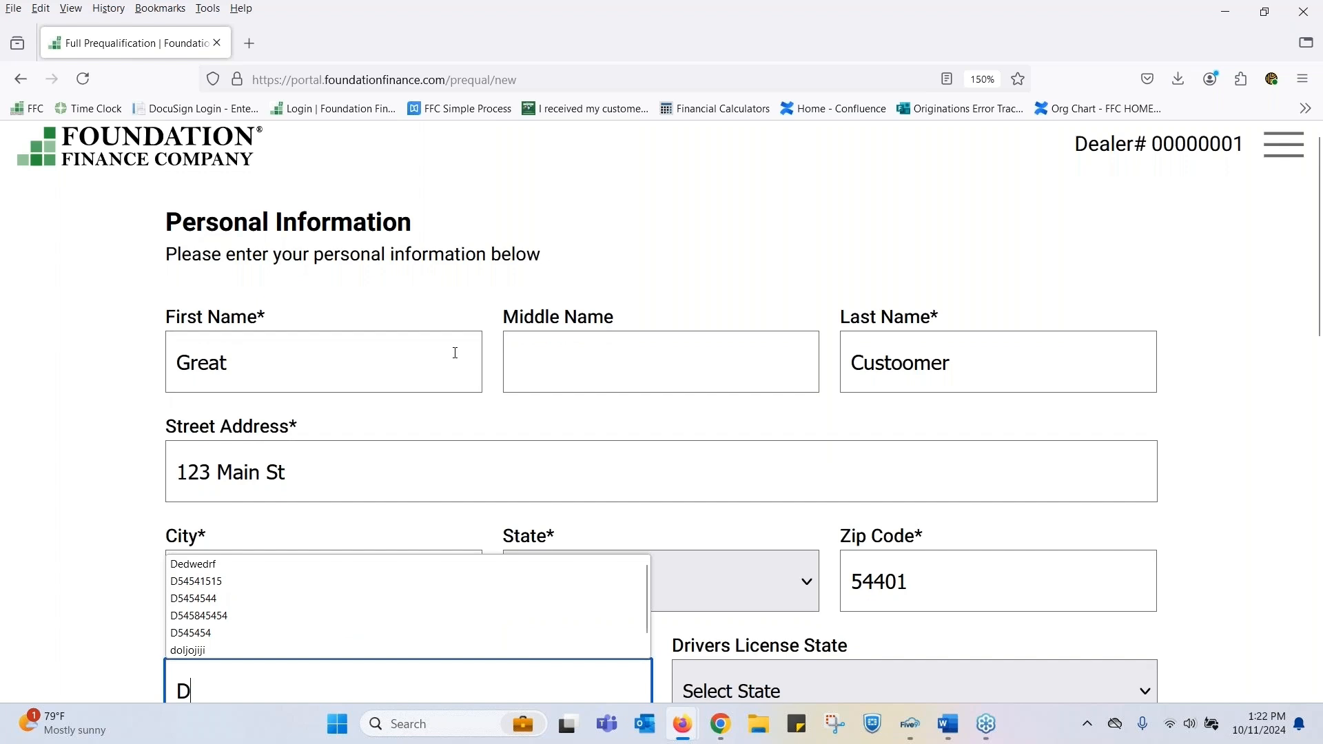
scroll(27, 448, down, 3)
text(55555)
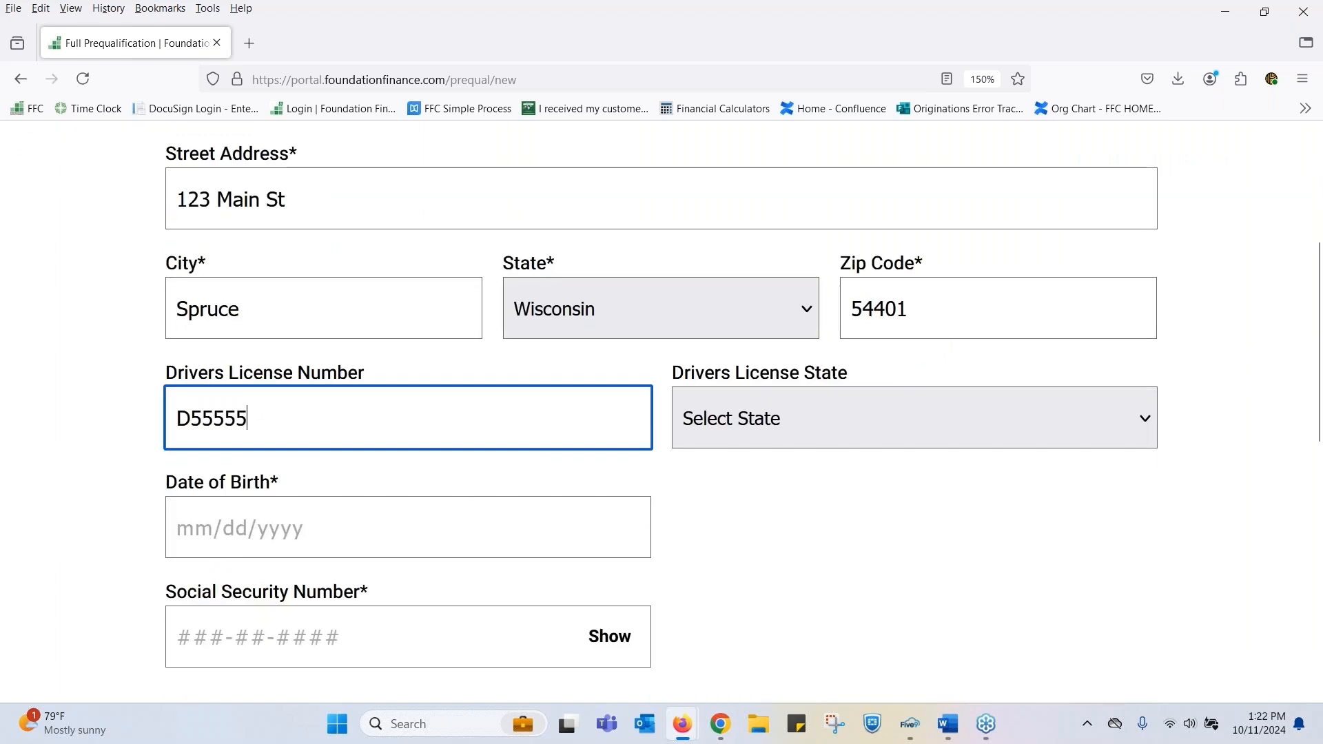
key(Tab)
key(w)
key(i)
key(Tab)
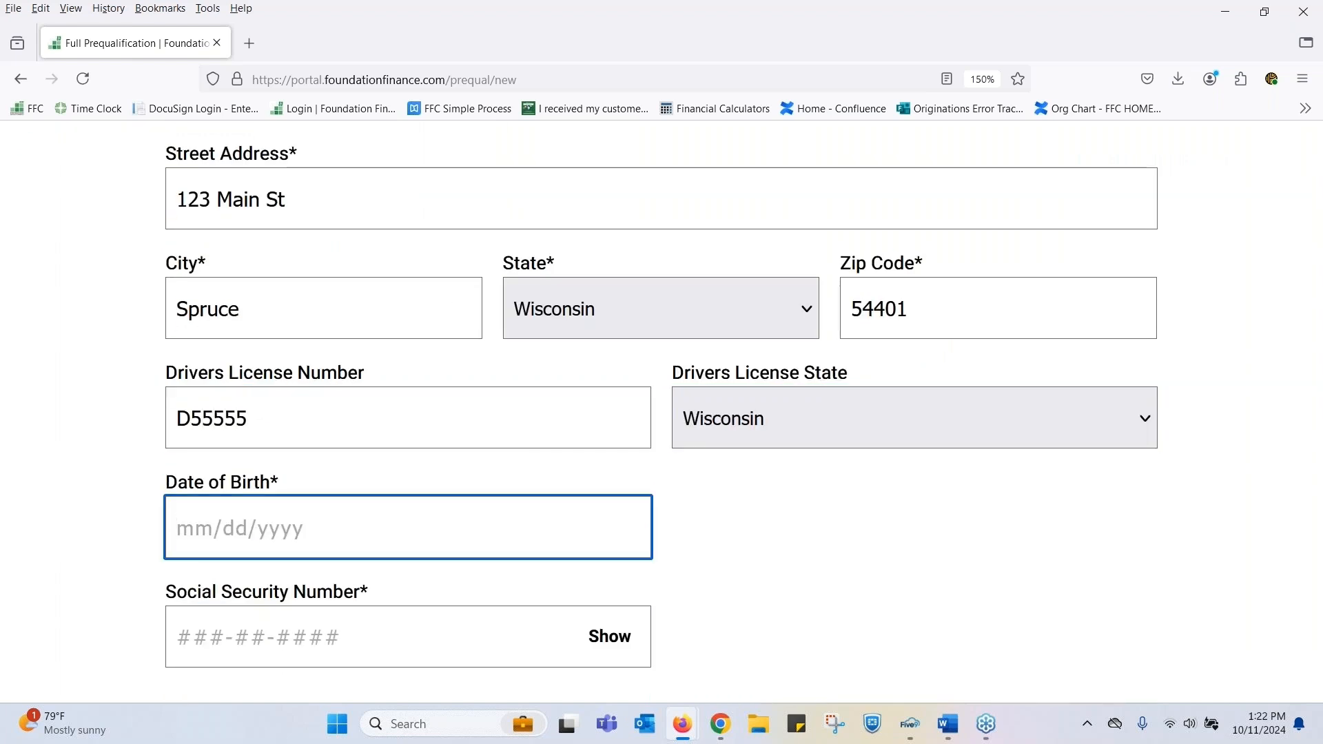
- Fill in the customer's date of birth and Social Security number
text(10/10/1980)
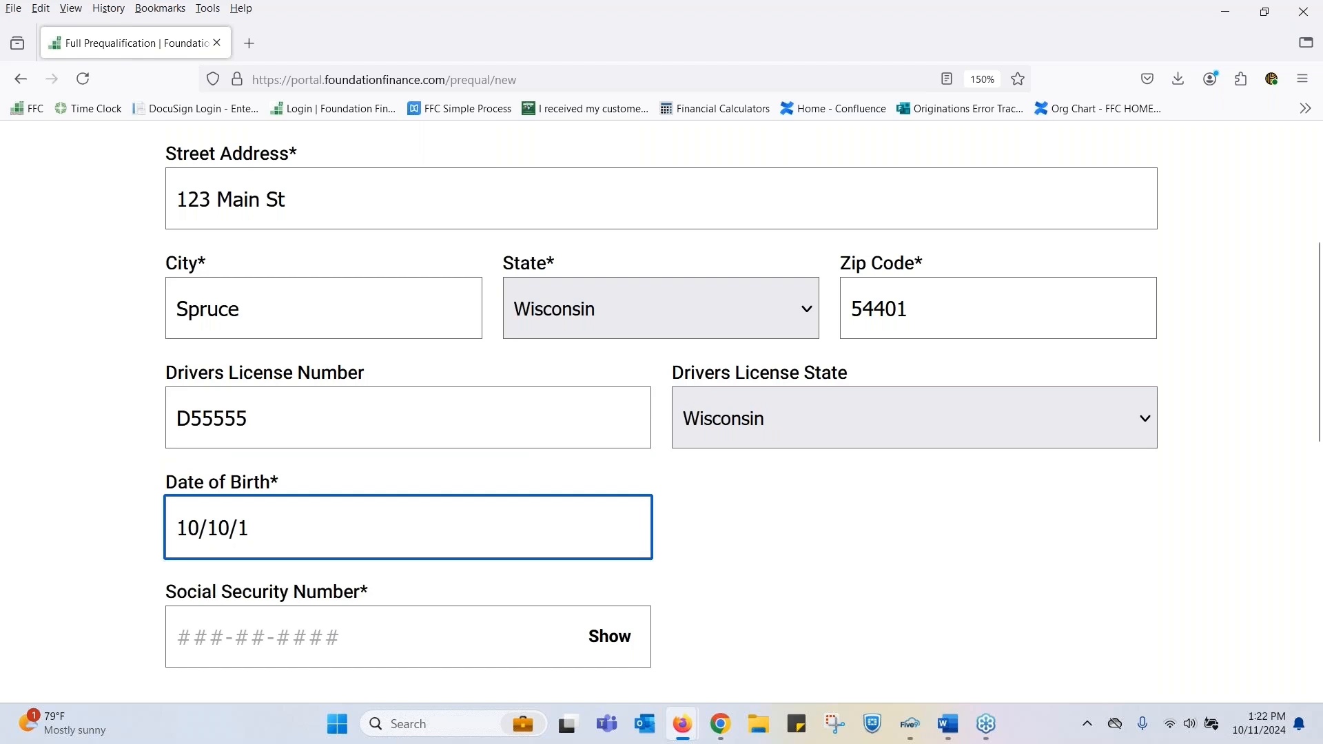
key(Tab)
text(•••••••••••)
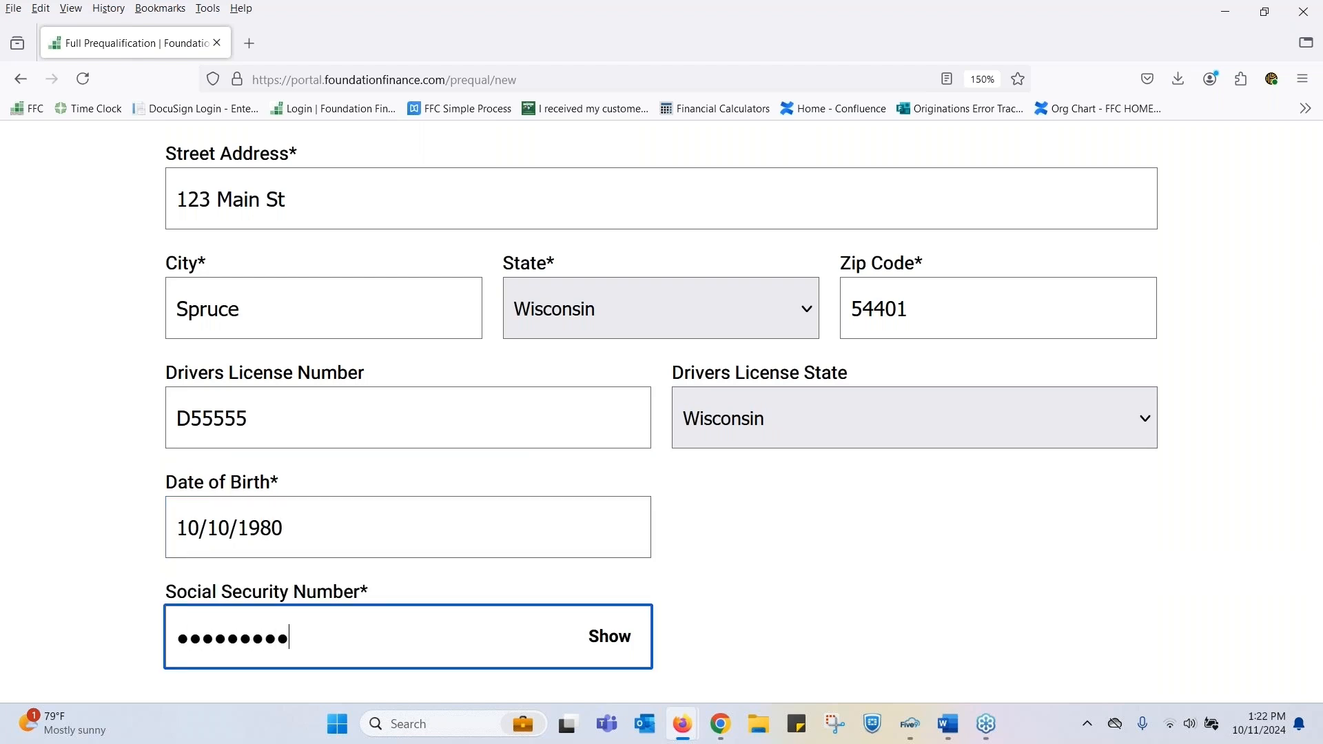
- Answer Yes to the install address being the same as the address above, and continue to the product selection page
scroll(831, 511, down, 4)
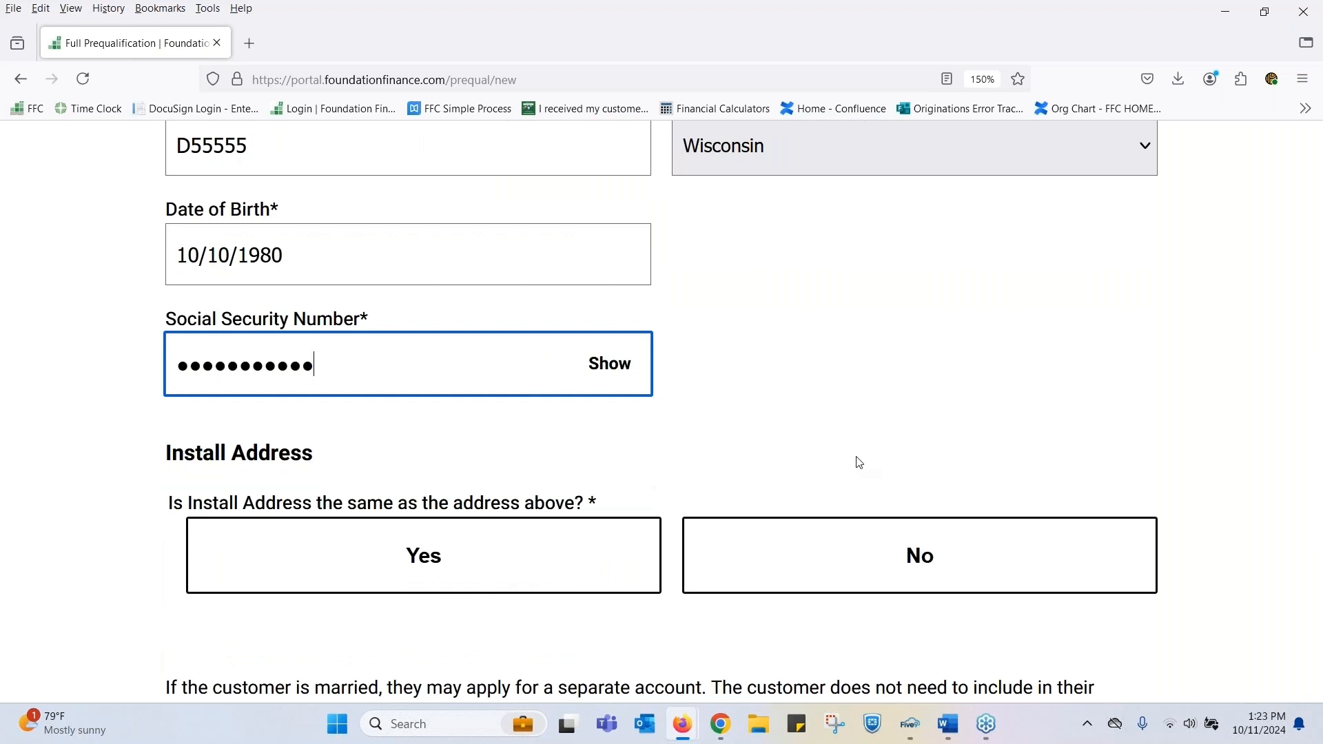
click(458, 556)
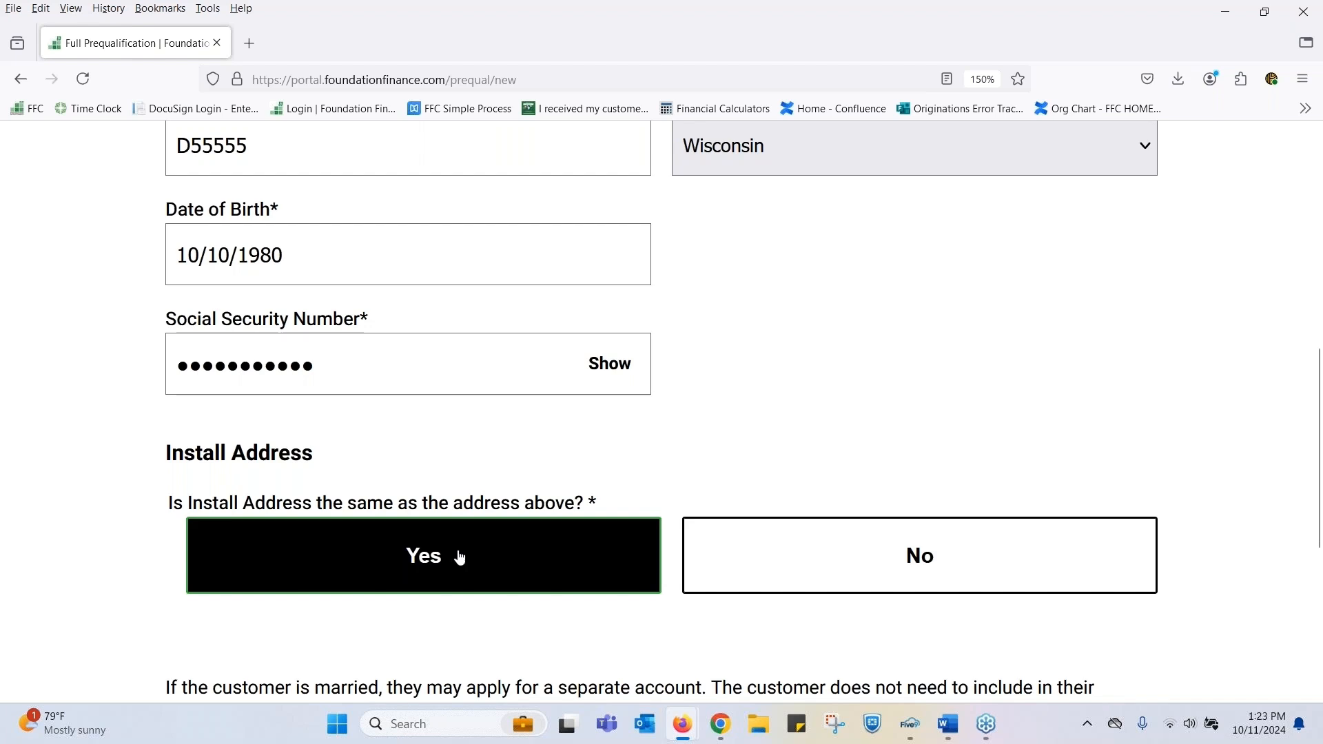
scroll(1044, 362, down, 2)
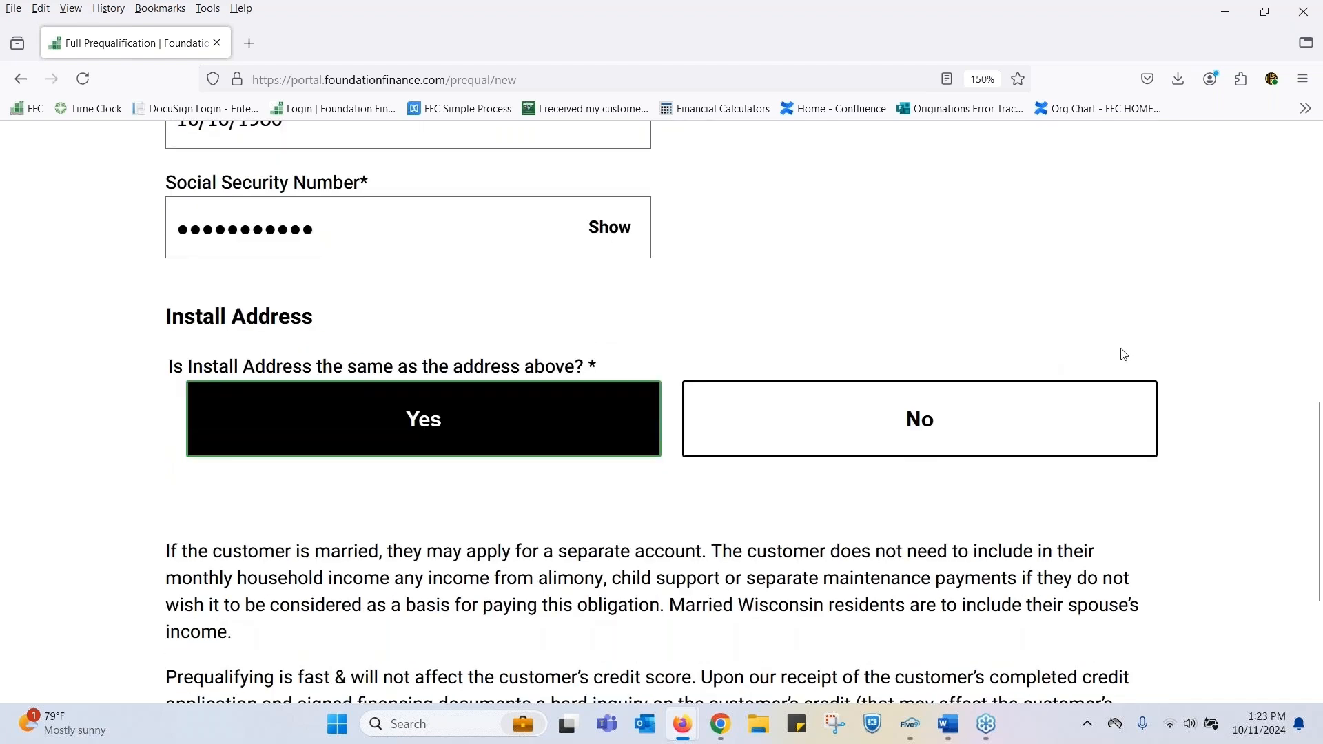
scroll(1193, 544, down, 3)
click(1022, 671)
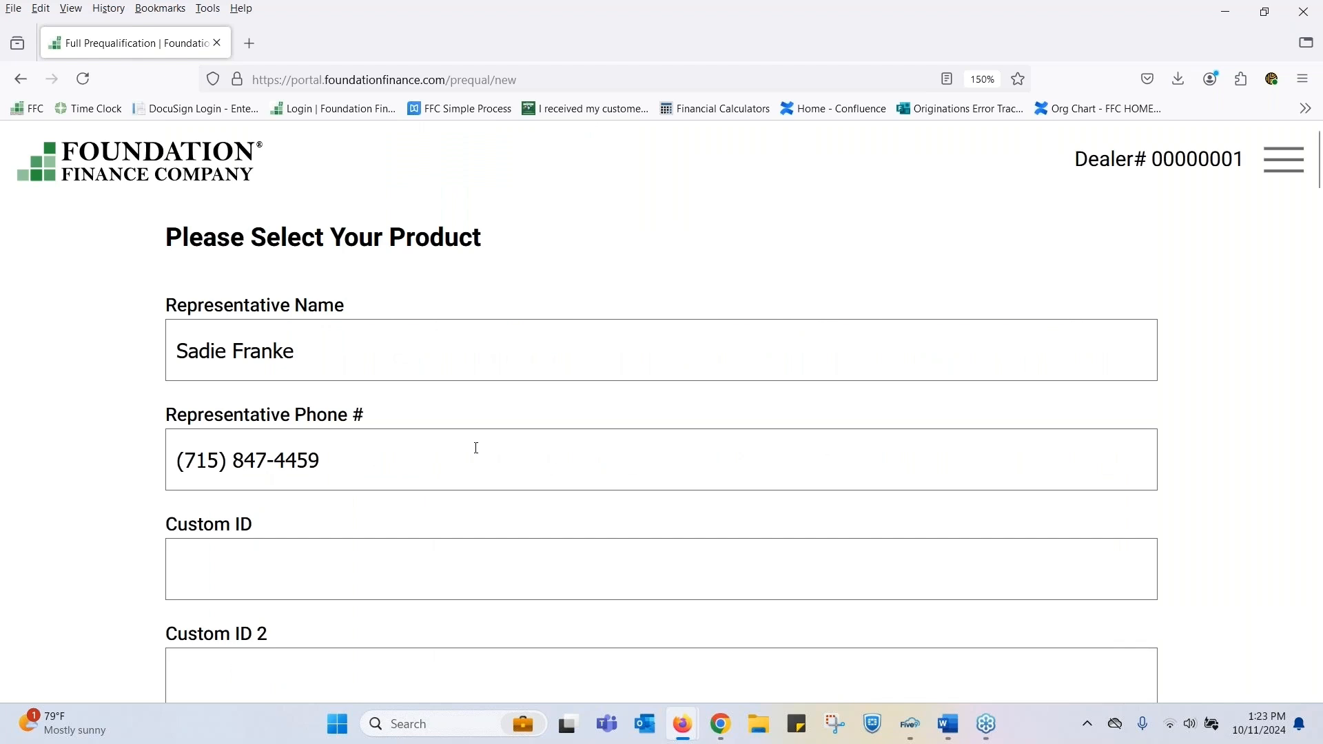
- Set the sales amount to $15,000 and the down payment amount to $500, leaving the custom IDs blank
scroll(467, 438, down, 2)
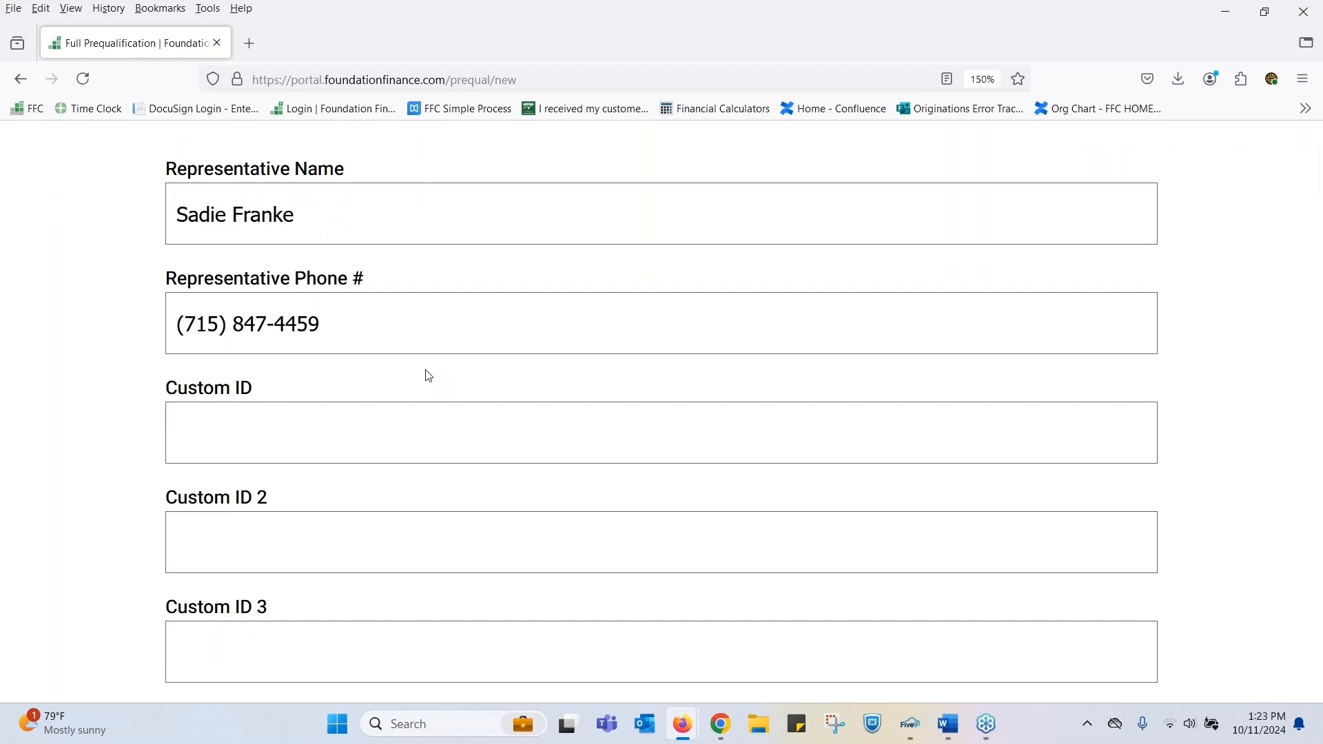
scroll(429, 377, down, 4)
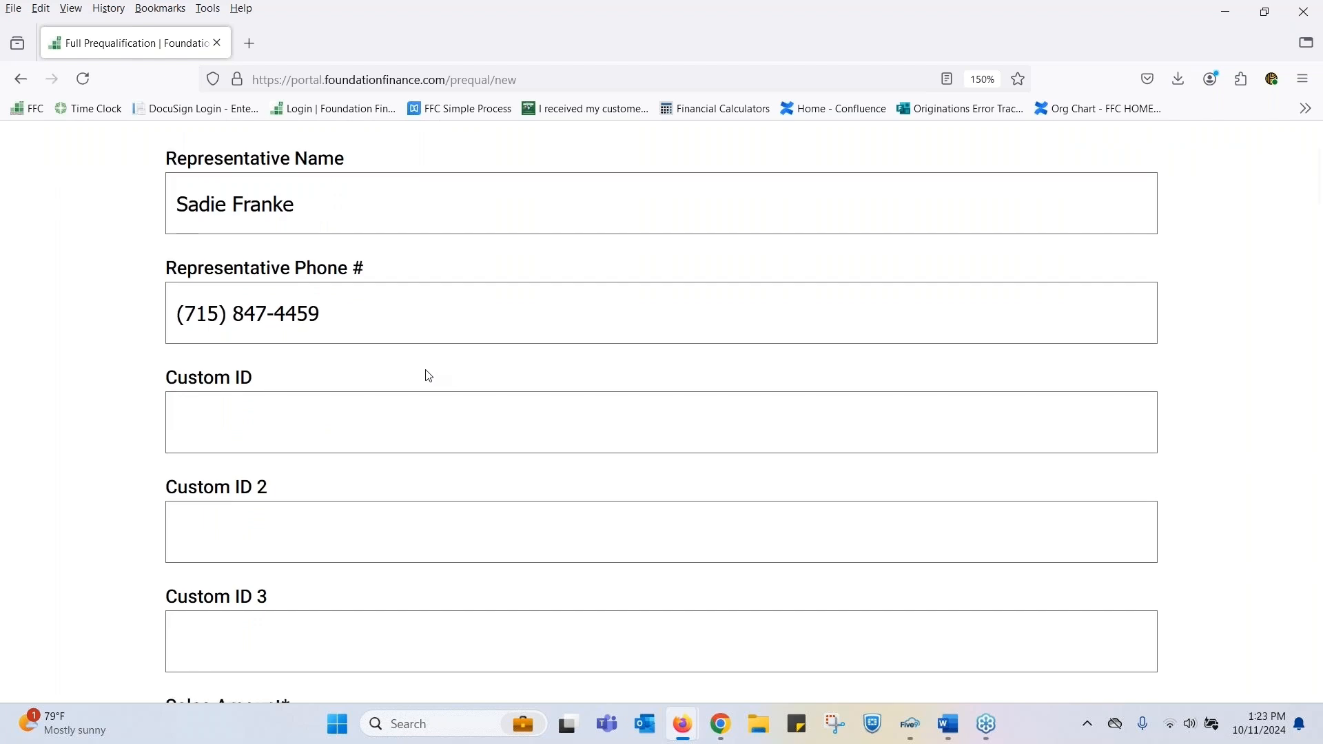
scroll(471, 377, down, 2)
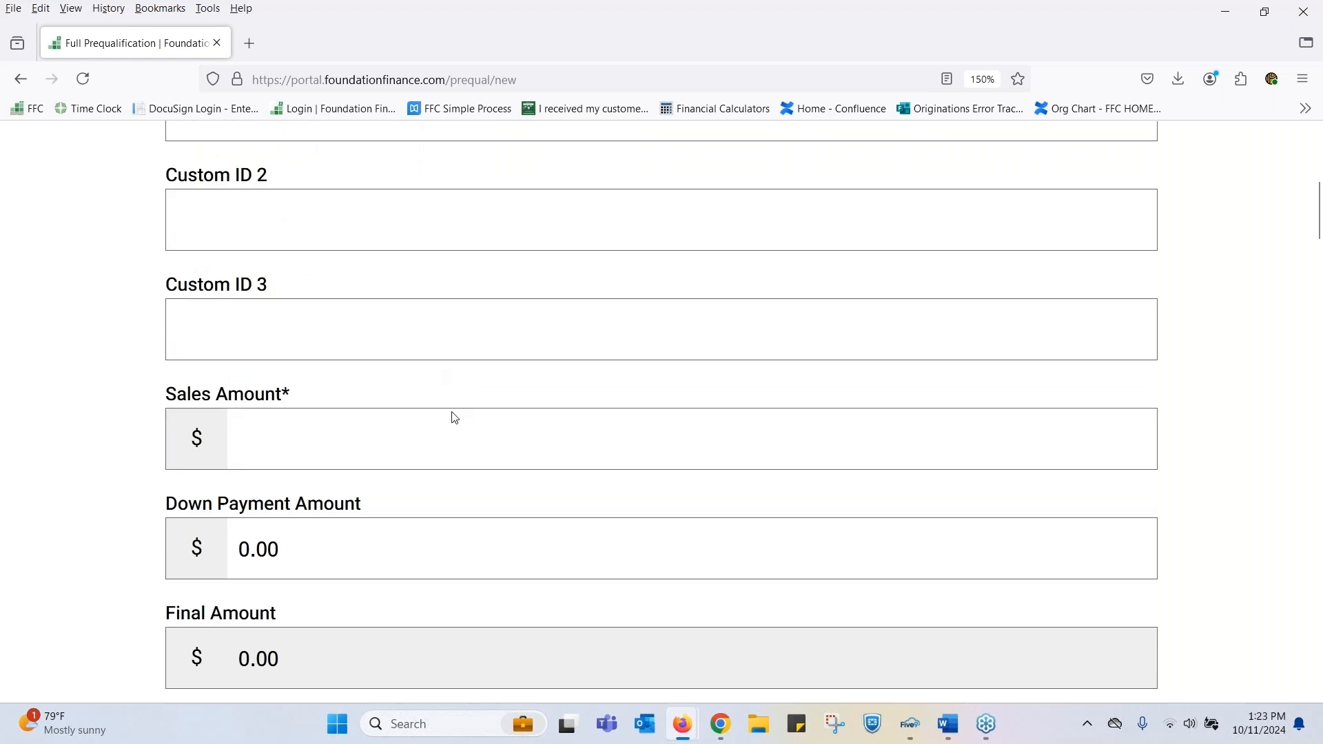
click(330, 358)
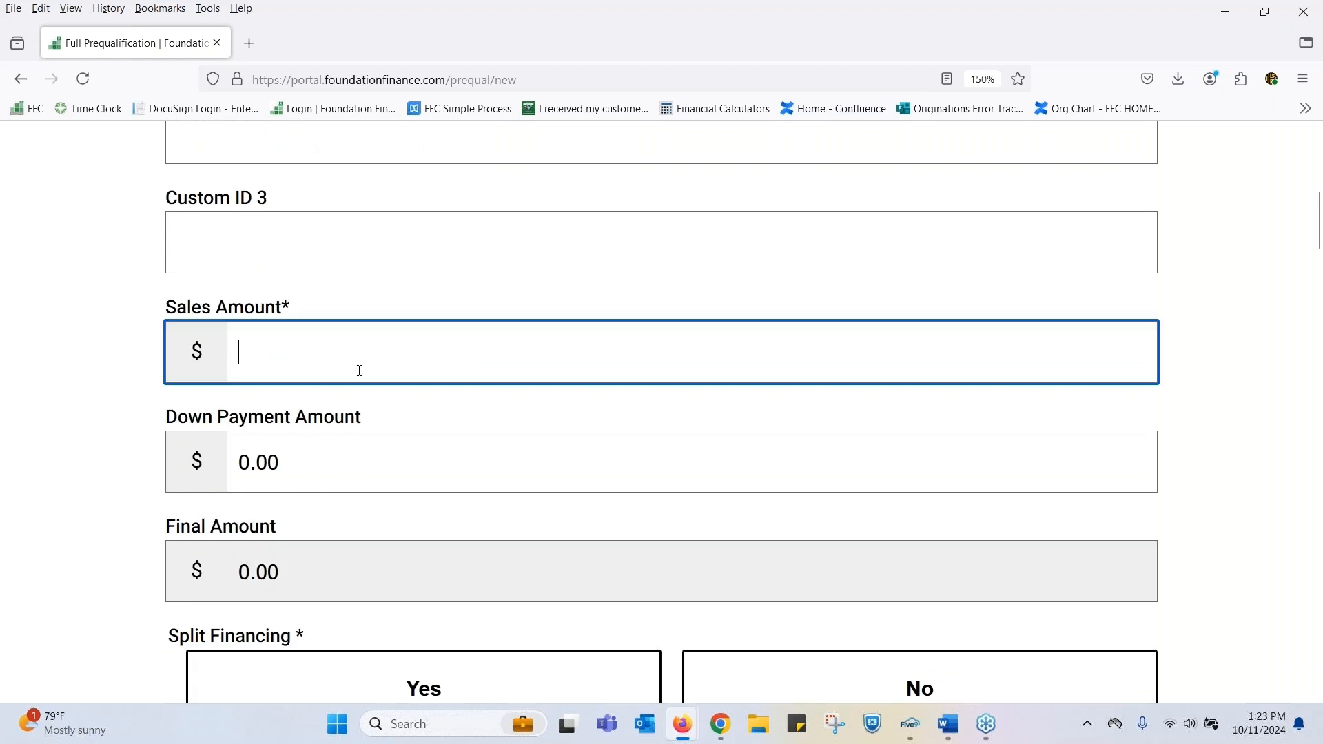
text(15000)
key(Tab)
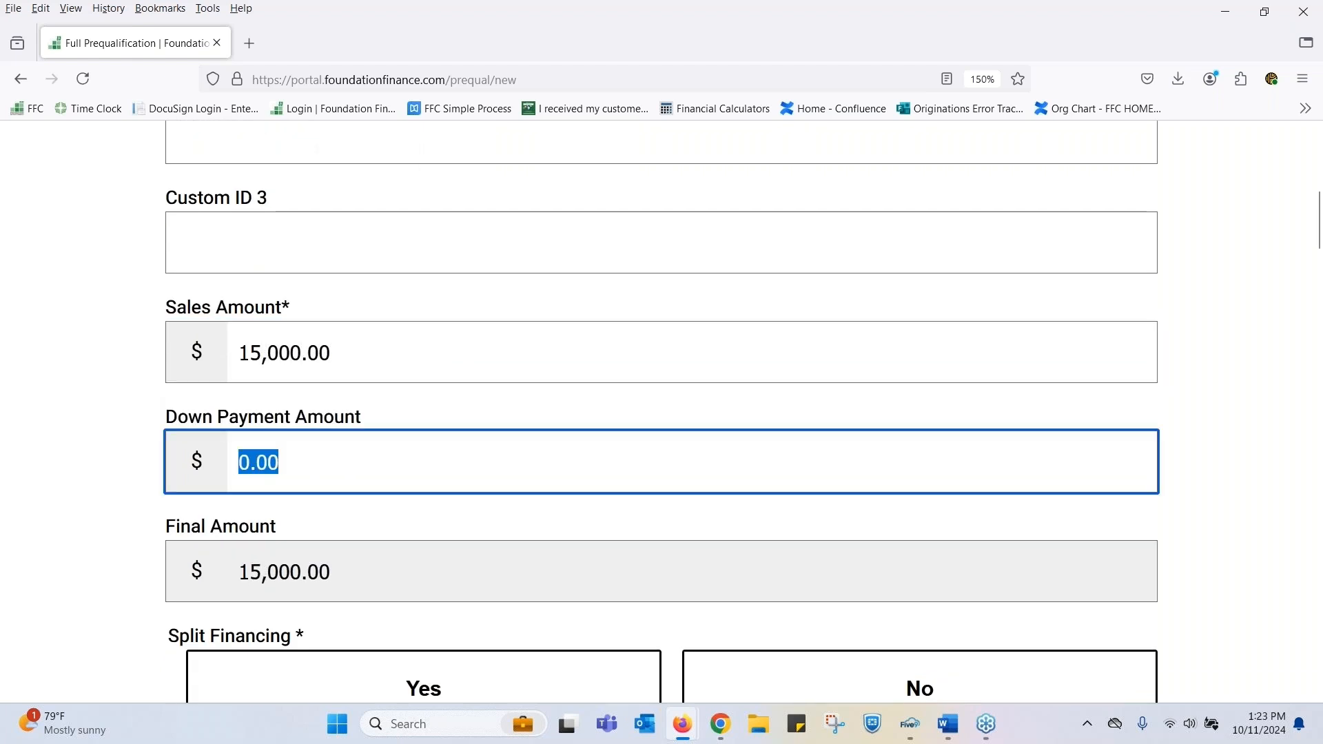
text(500)
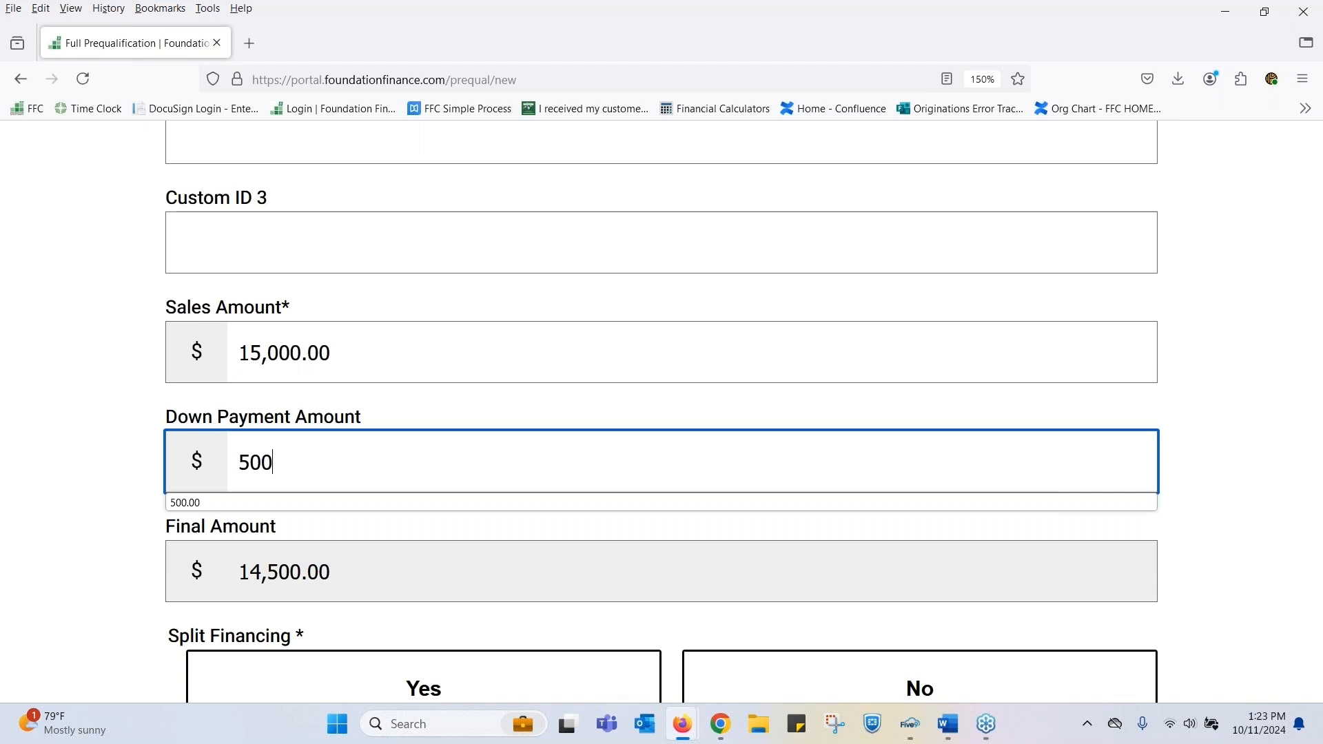
key(Tab)
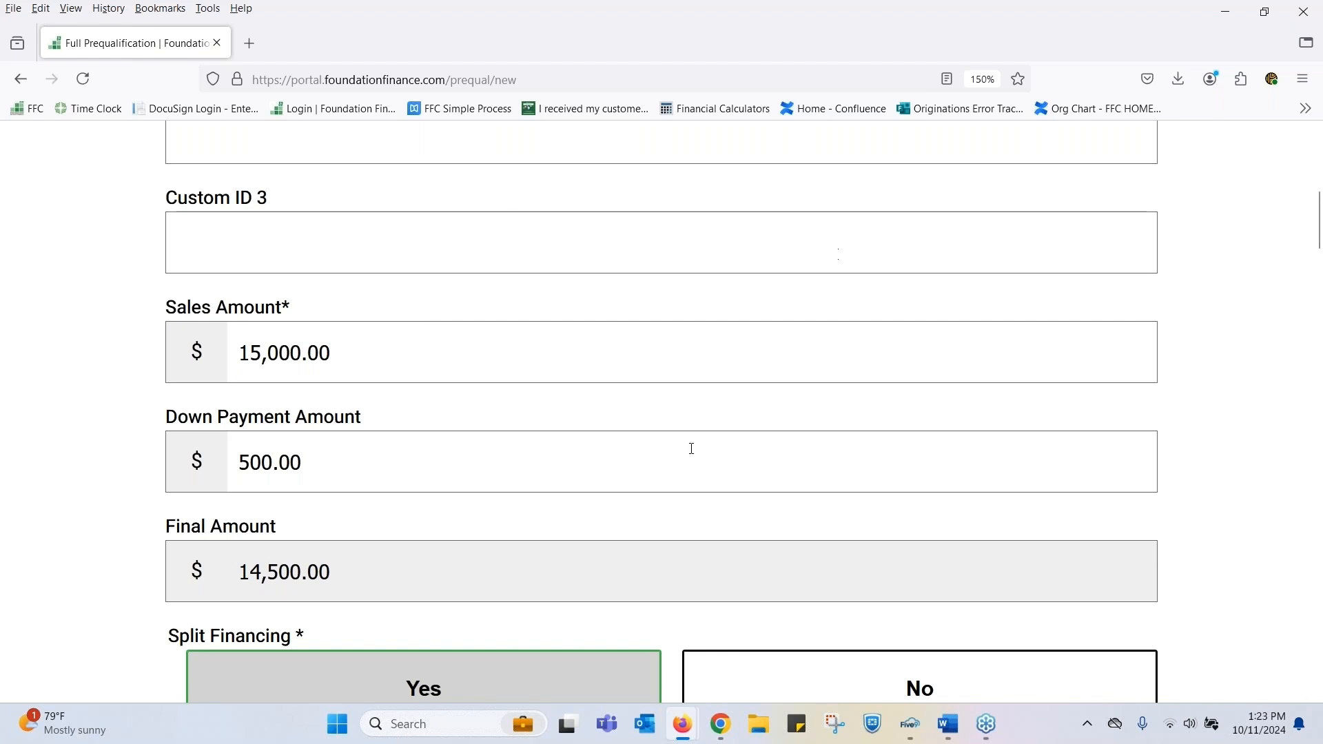
- Answer No to split financing
scroll(693, 448, down, 2)
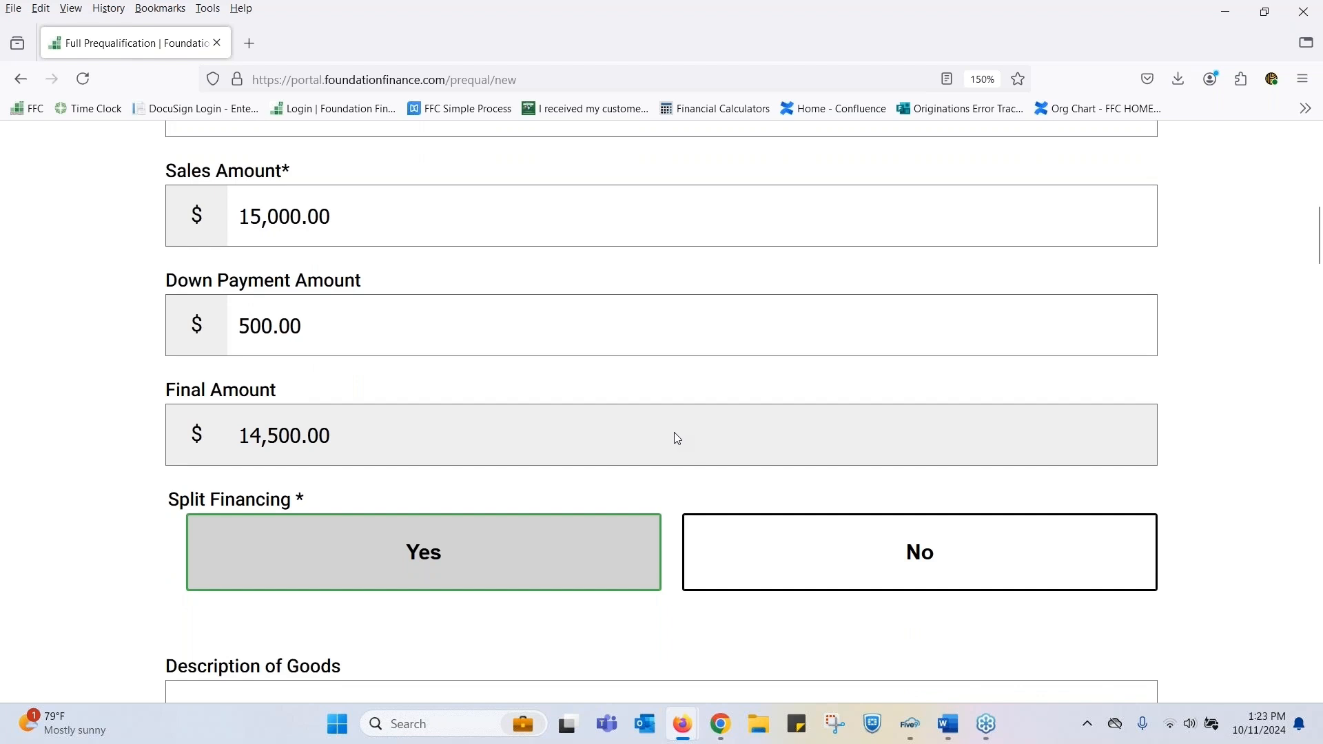
scroll(679, 439, down, 2)
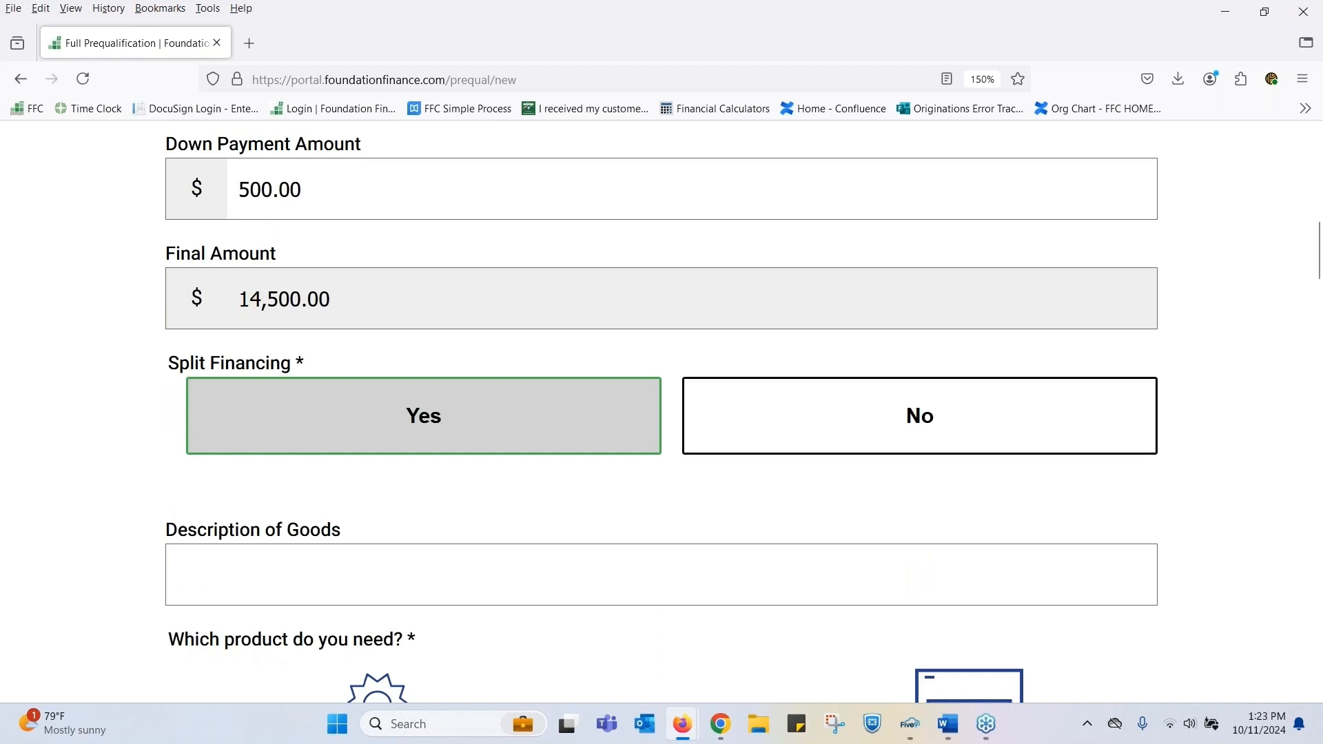
click(887, 414)
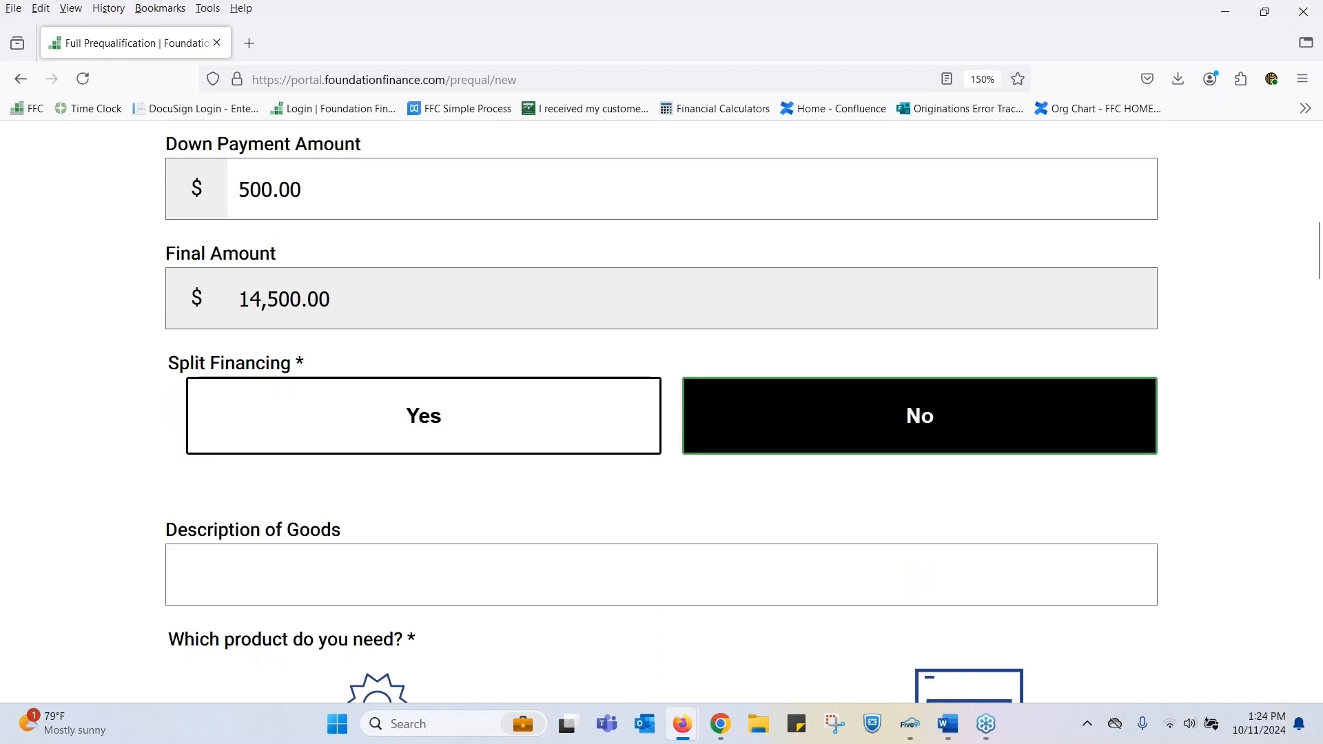
- Describe the goods as "Hvac" and select HVAC as the needed product
click(297, 581)
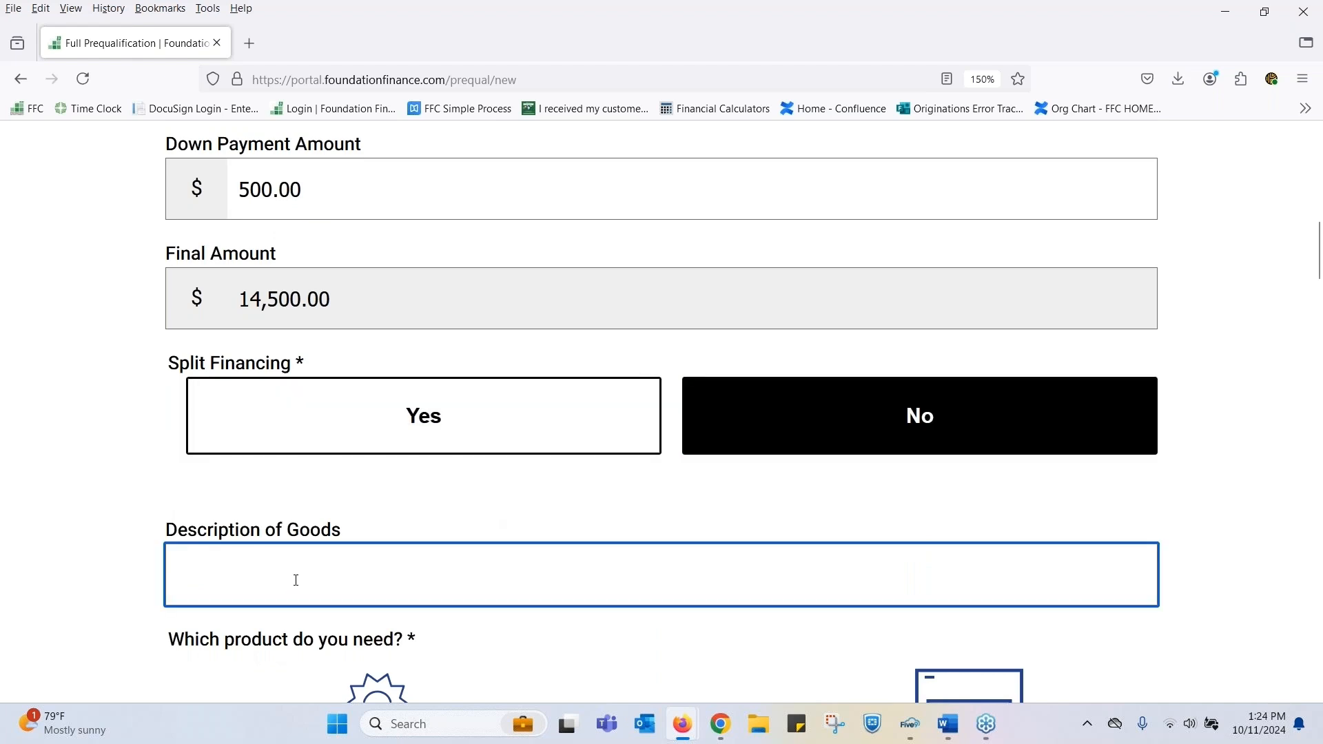
text(Hvac)
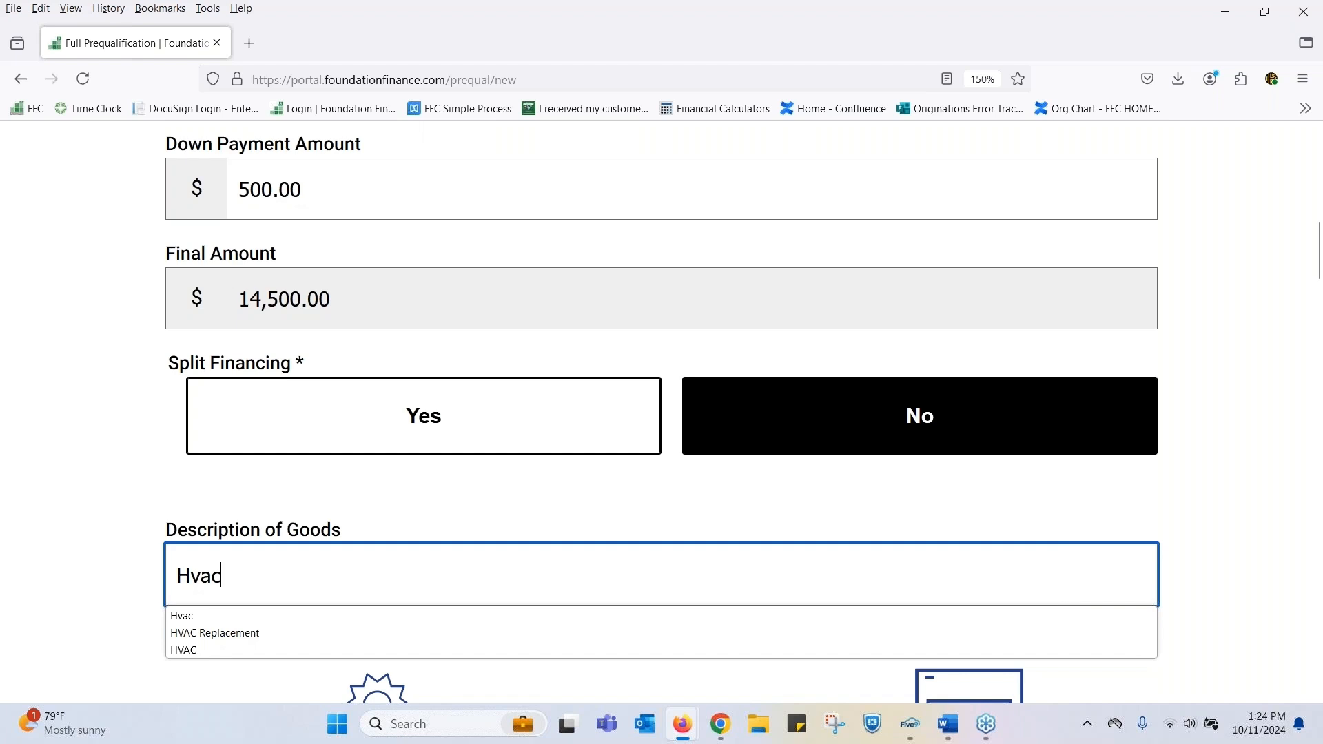
scroll(991, 503, down, 4)
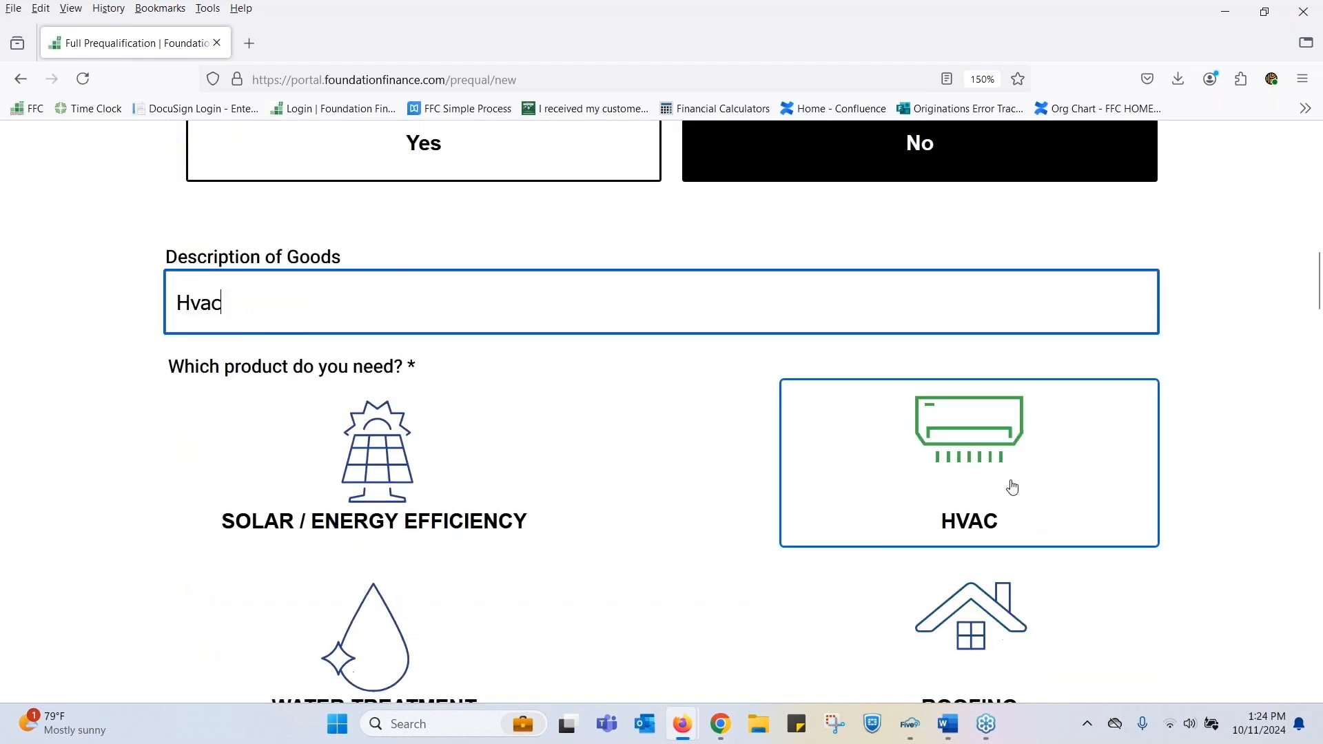
click(989, 461)
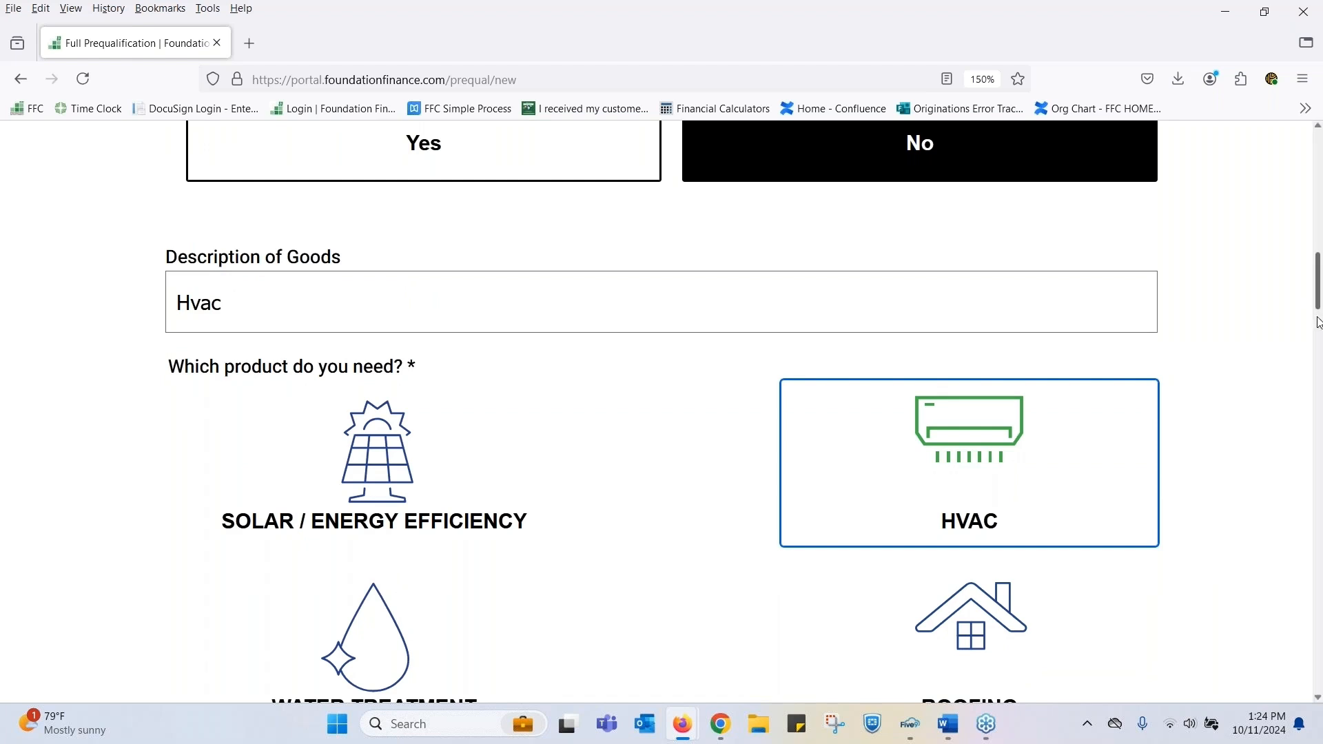
- Save the product selections and continue to the loan term page
drag(1320, 324, 1320, 666)
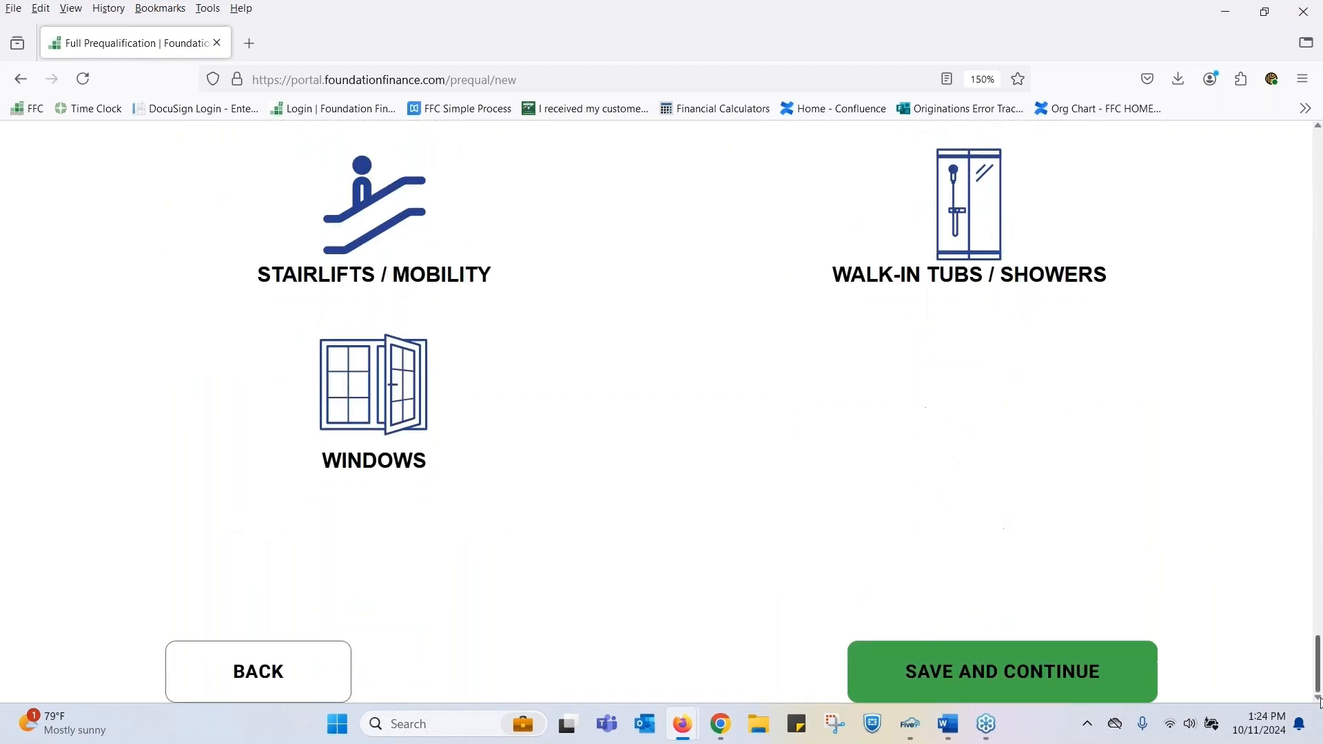
click(960, 675)
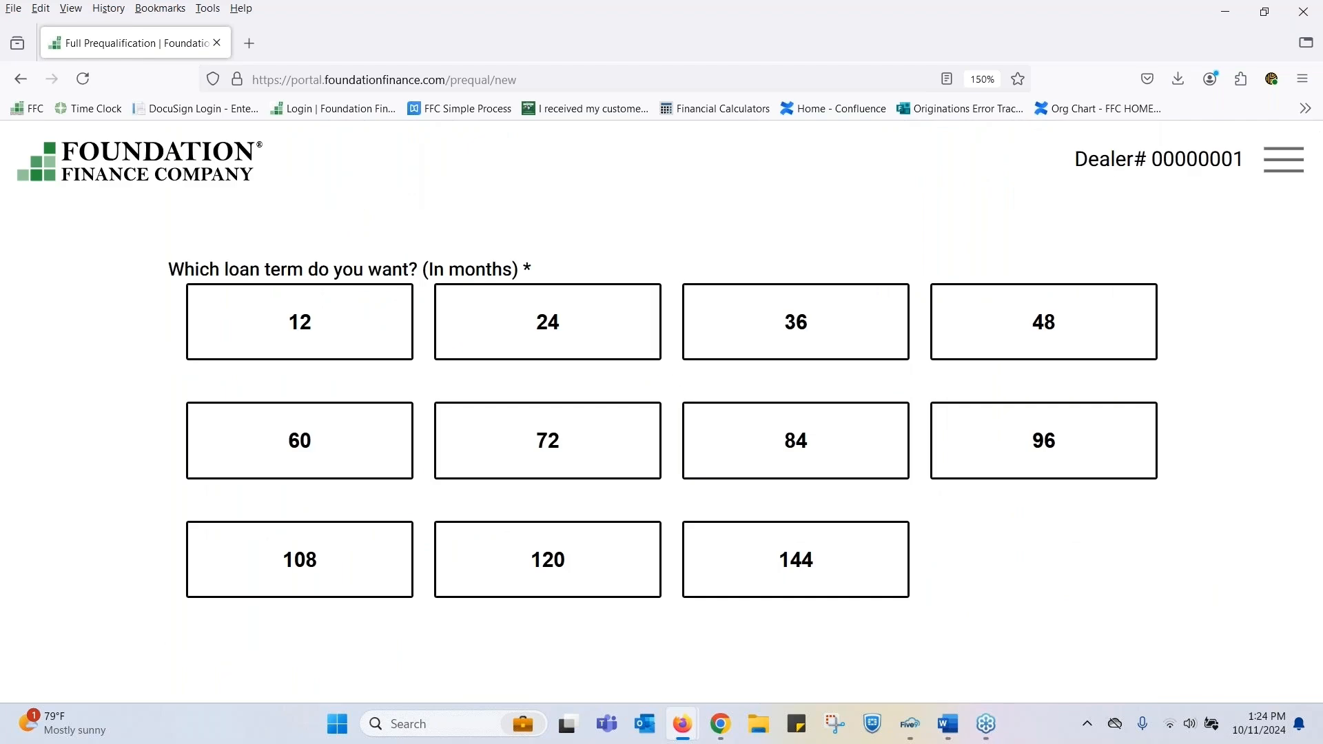
- Choose a loan term of 144 months and answer No to selecting a program
click(847, 553)
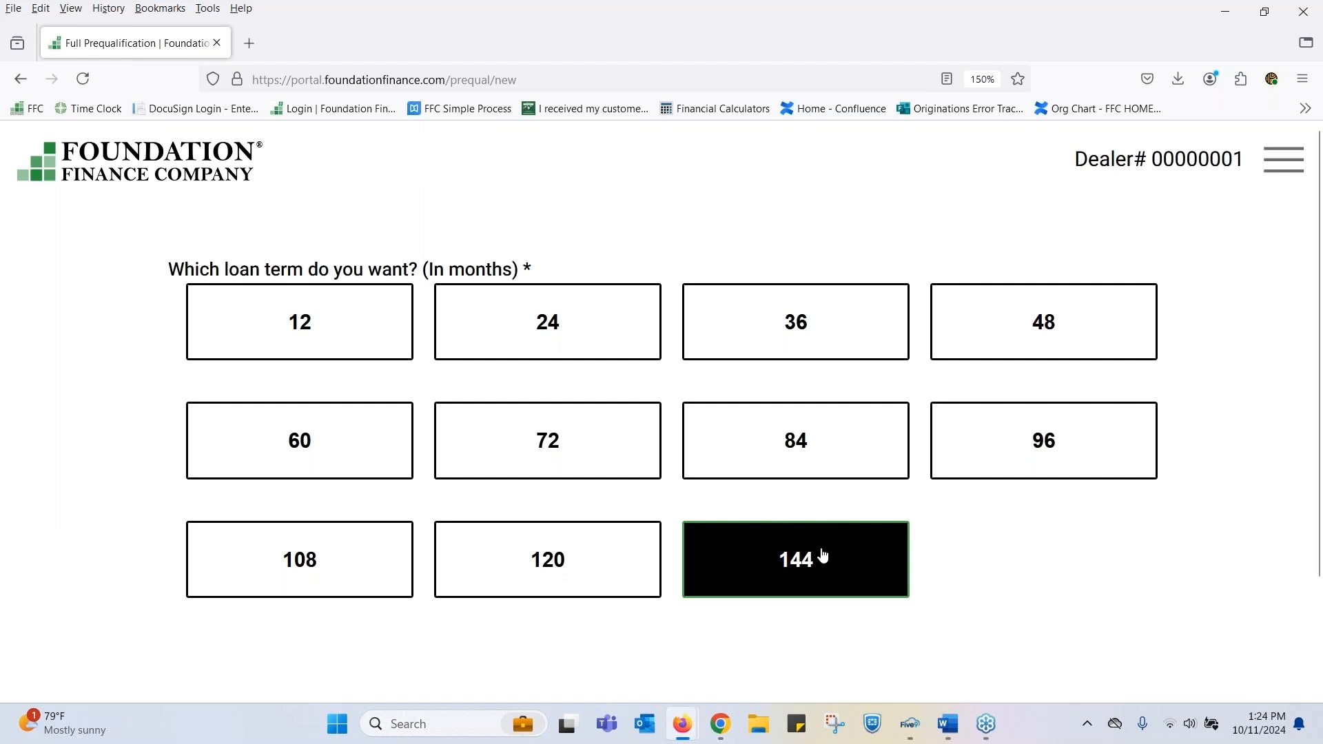
scroll(1155, 613, down, 3)
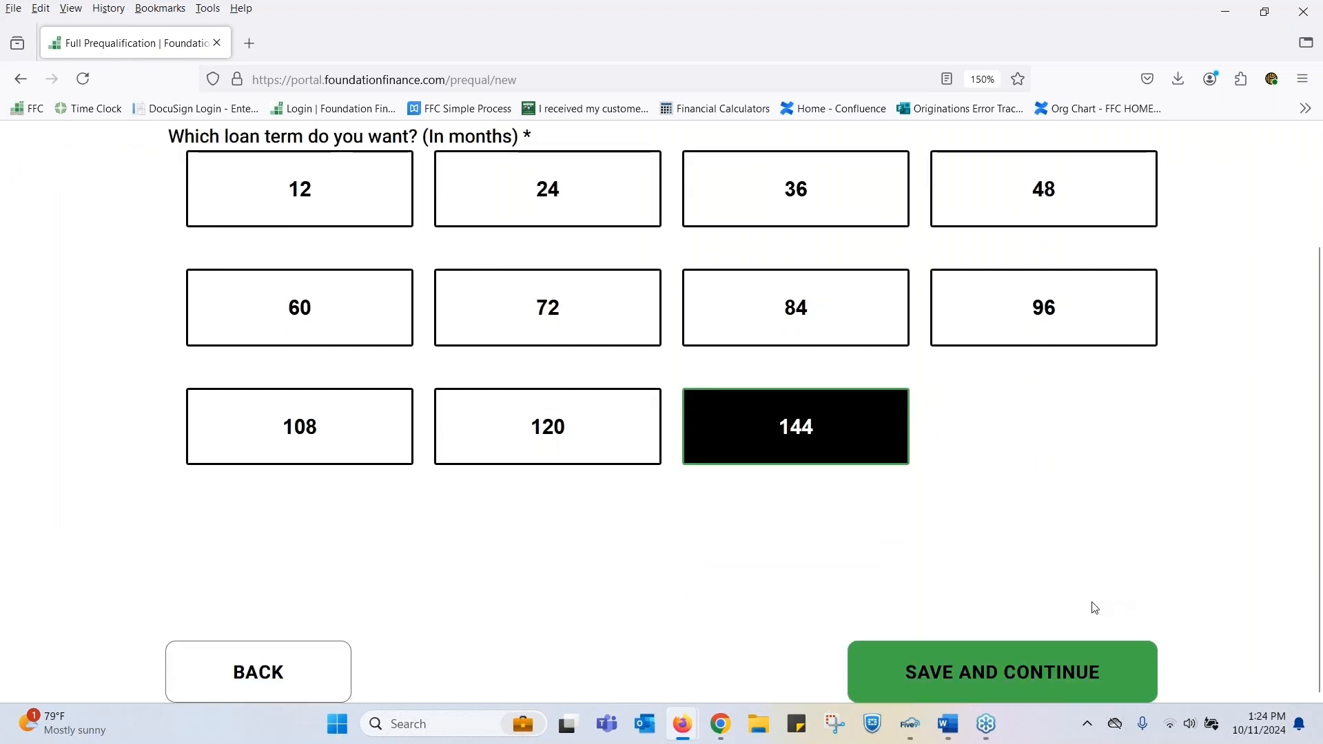
click(1041, 680)
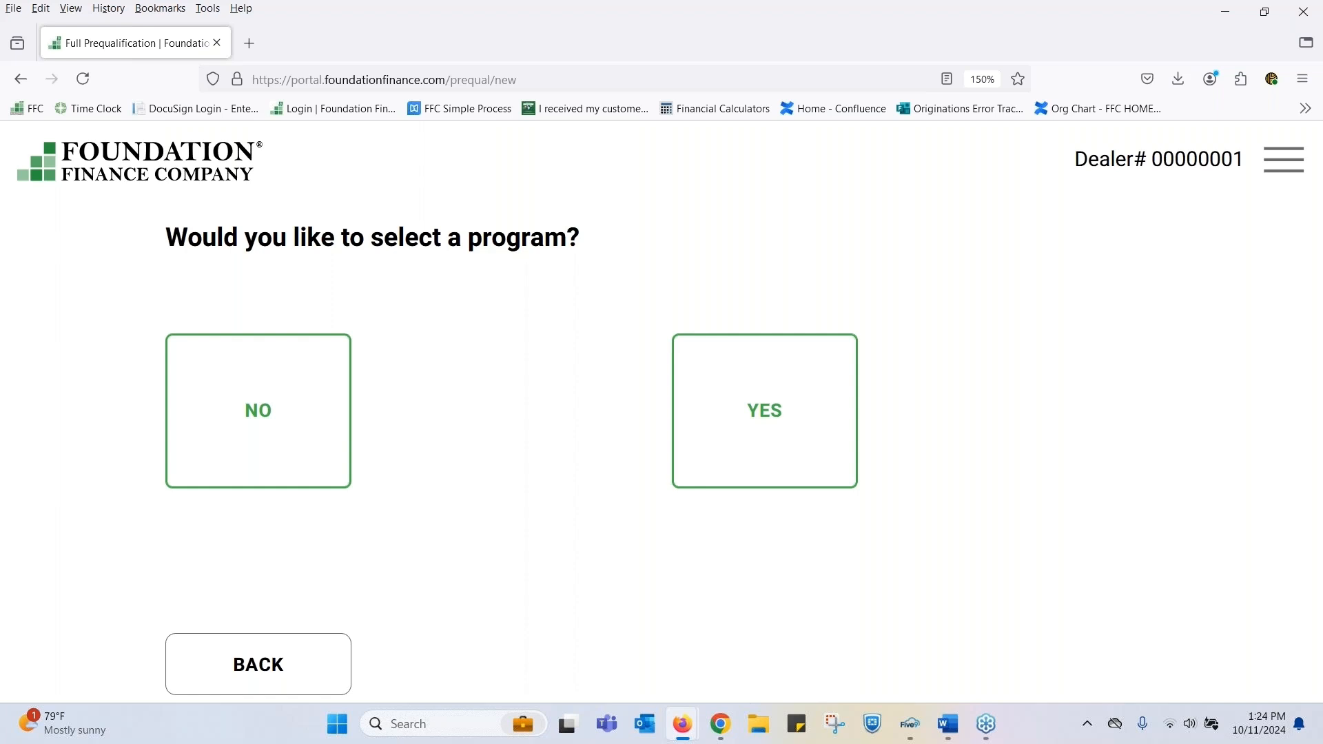
click(251, 408)
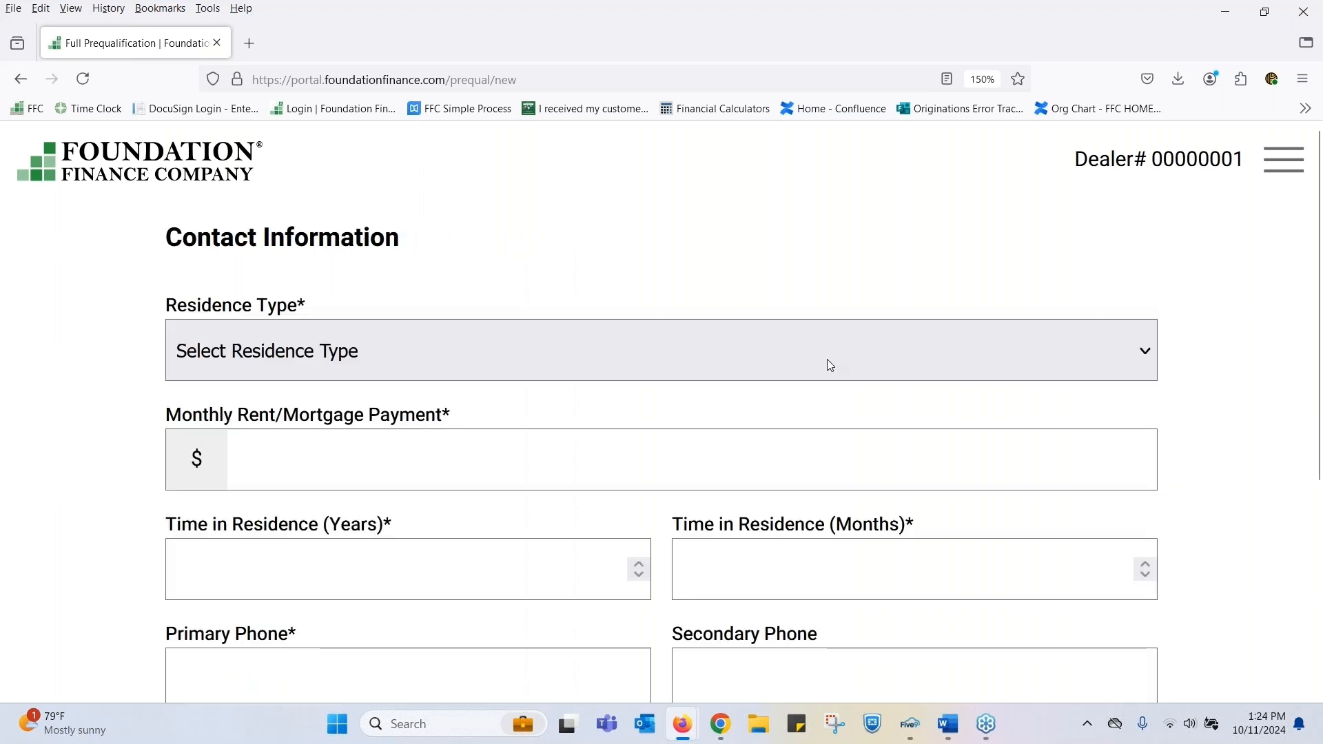
- Set the residence type to Own - Mortgage and the monthly rent/mortgage payment to $1,200
scroll(832, 365, down, 2)
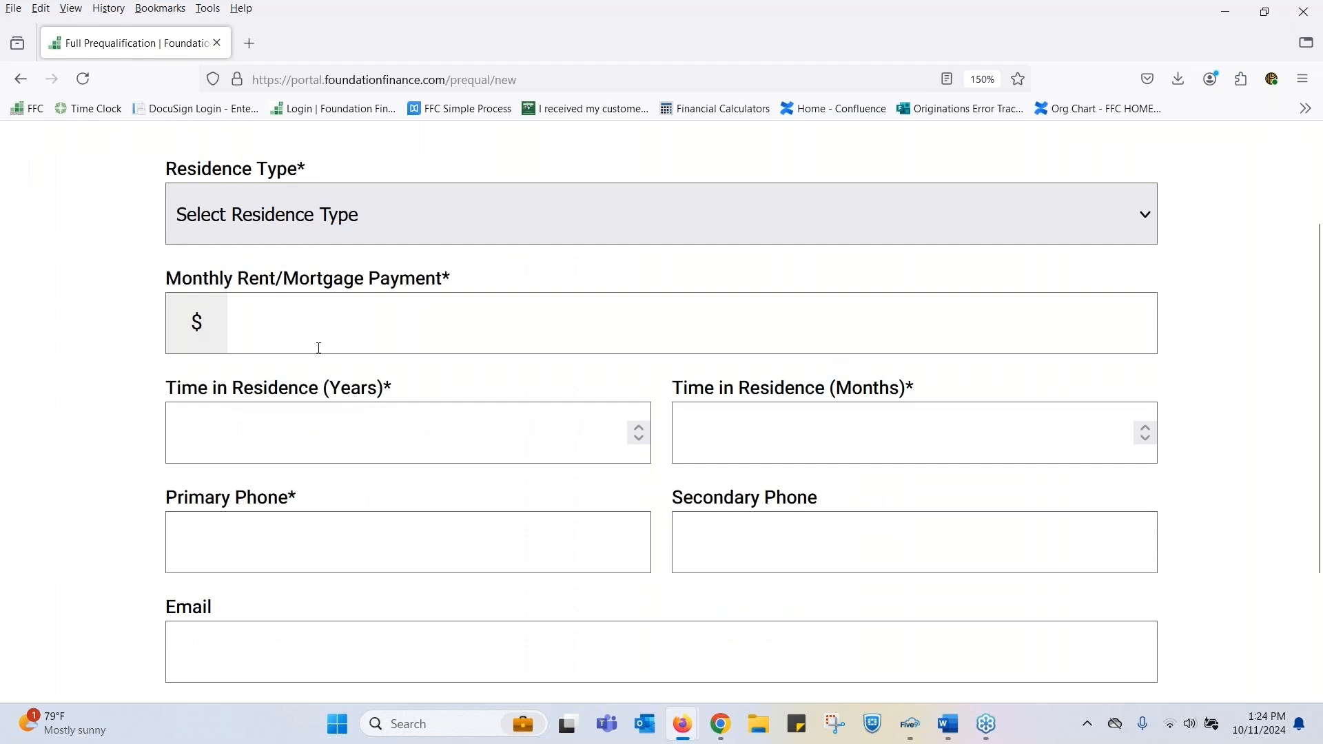
click(275, 232)
click(289, 333)
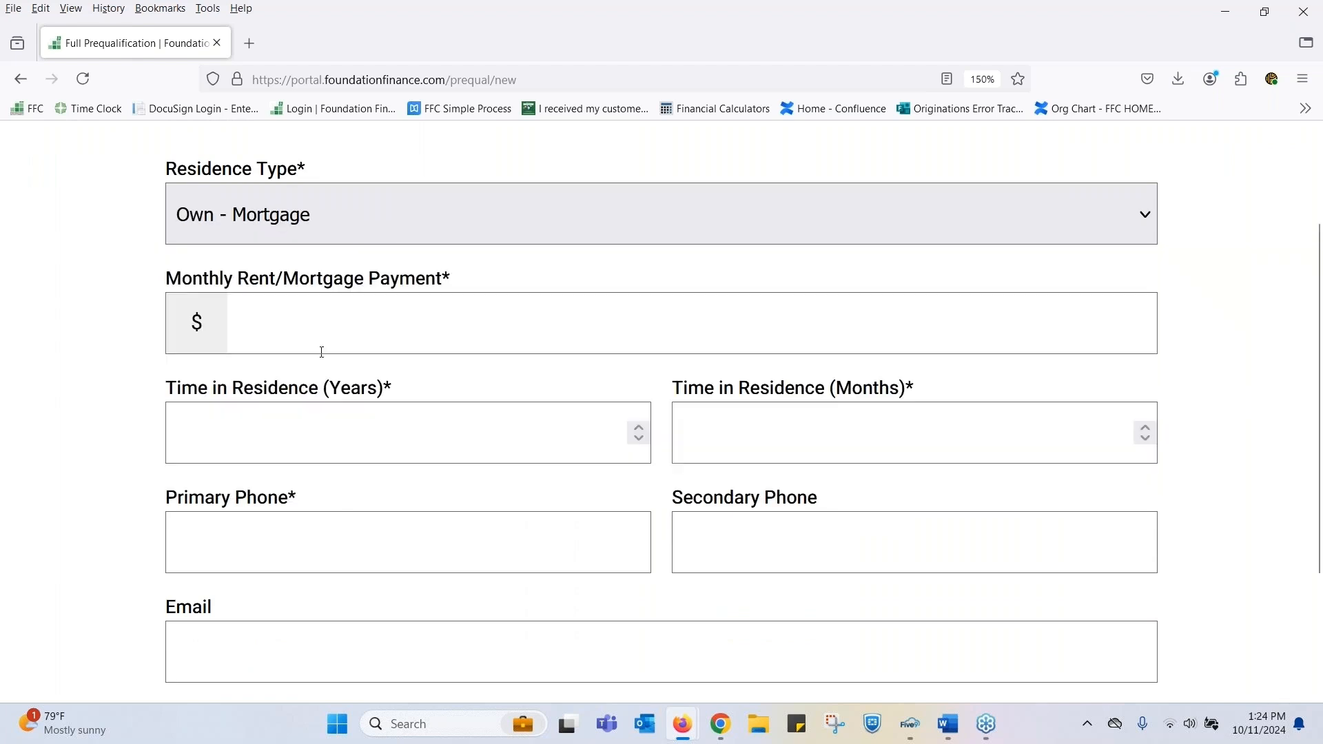
click(364, 310)
text(1200)
key(Tab)
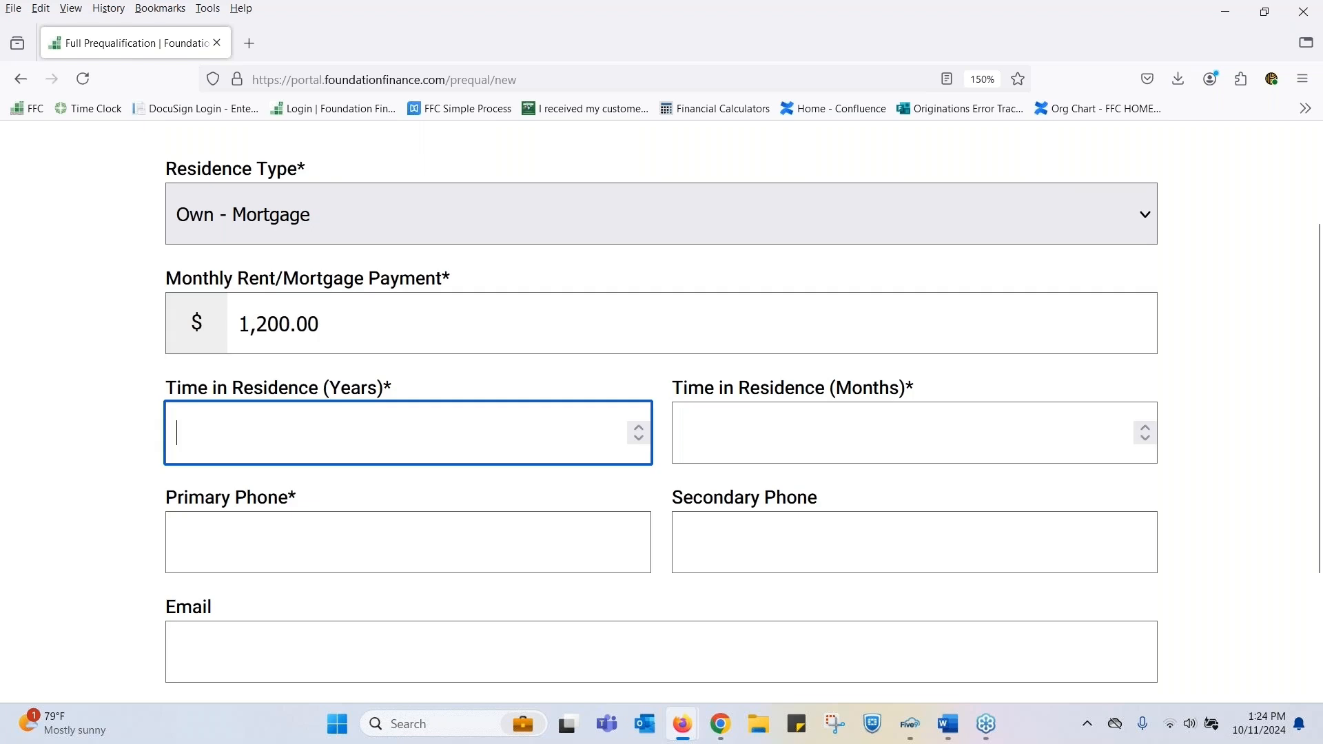
- Set the time in residence to 5 years and 1 month
text(5)
key(Tab)
text(1)
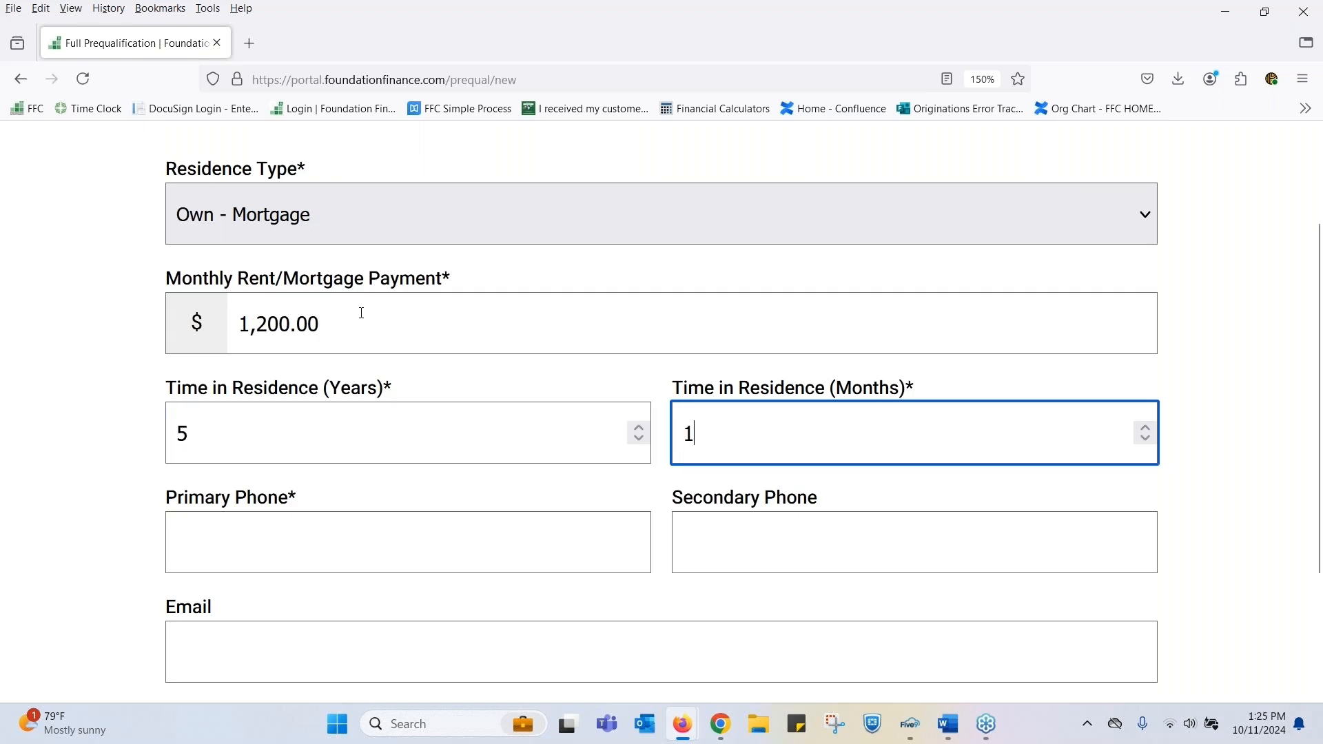
- Enter the customer's primary phone and email, leave the secondary phone blank, and continue to the employment page
scroll(357, 310, down, 2)
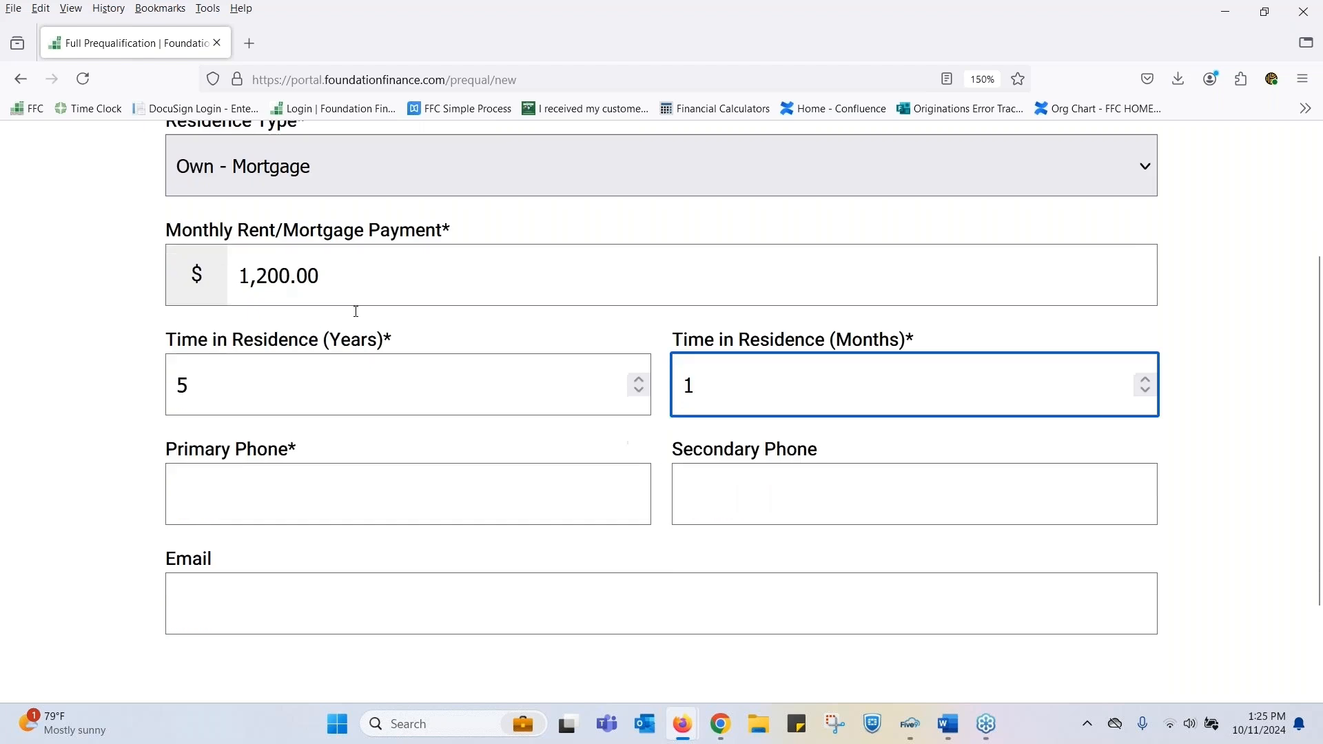
key(Tab)
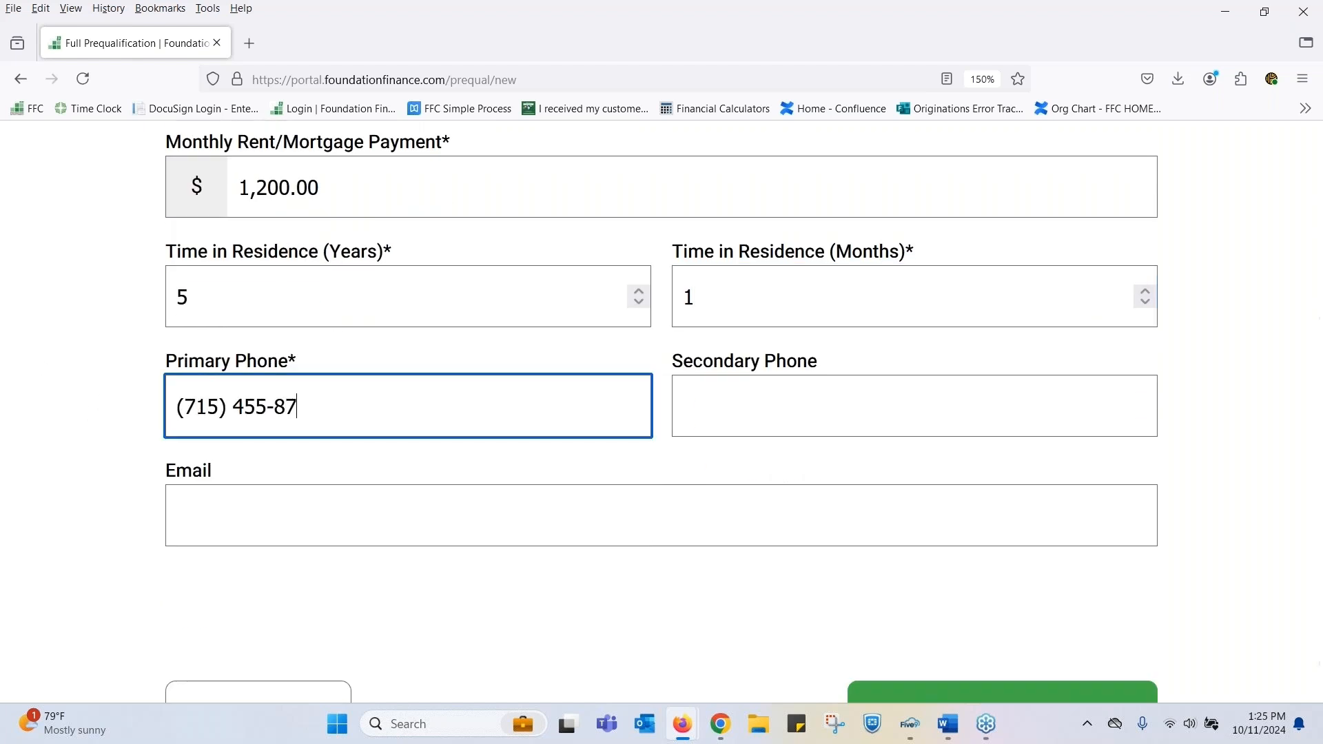
key(Tab)
key(Tab)
text(sfra)
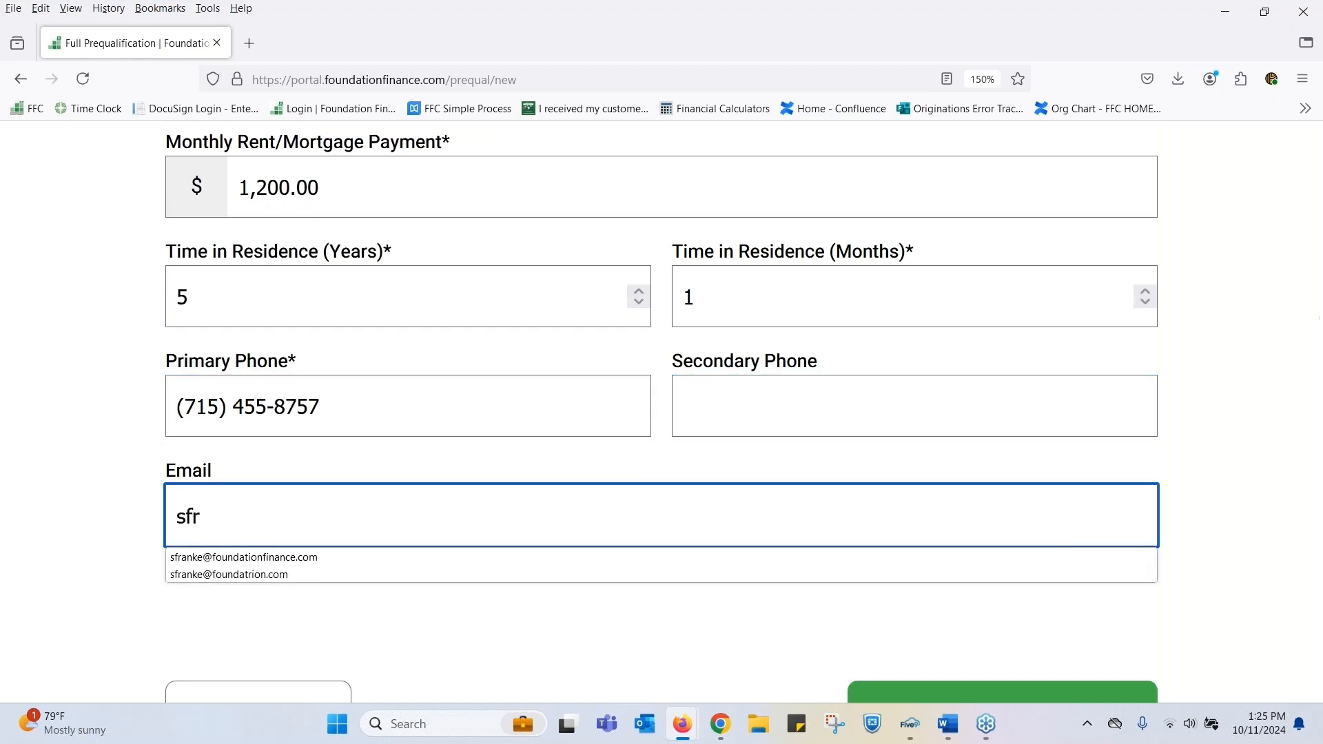
click(290, 559)
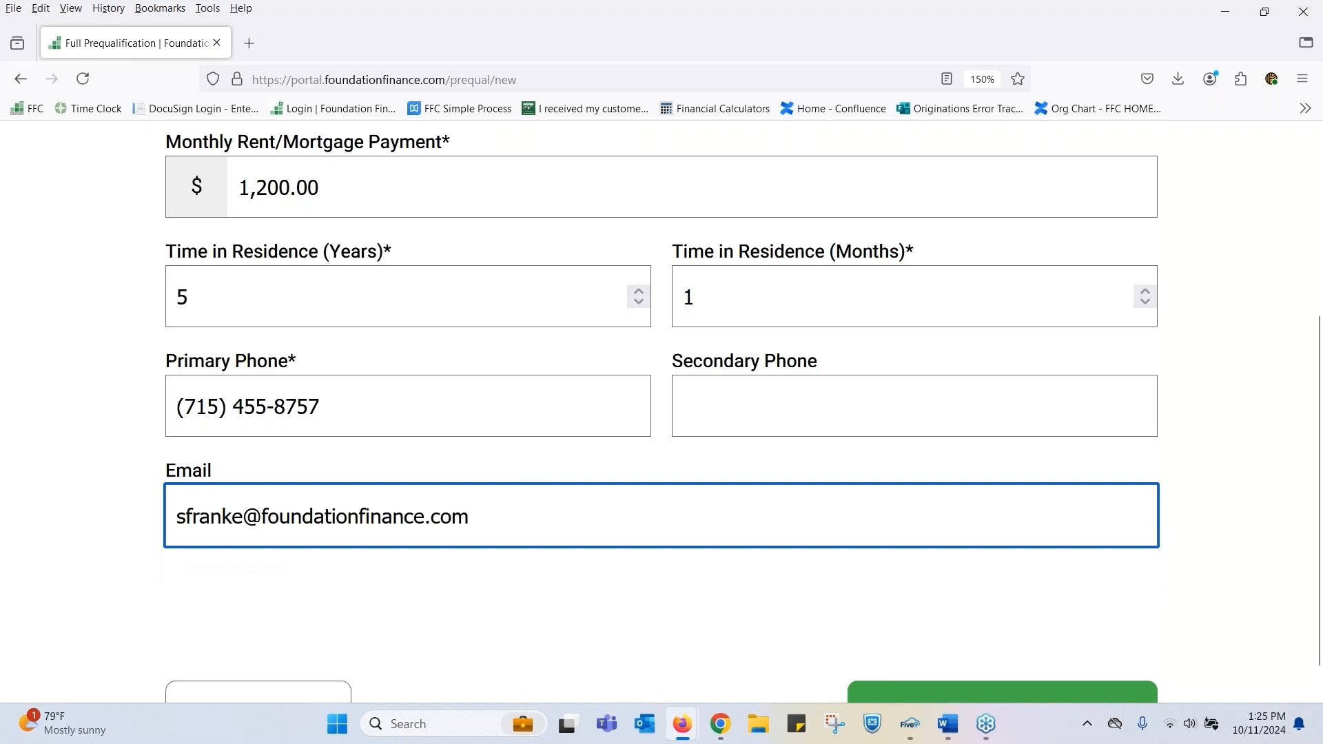
scroll(1034, 641, down, 1)
click(980, 663)
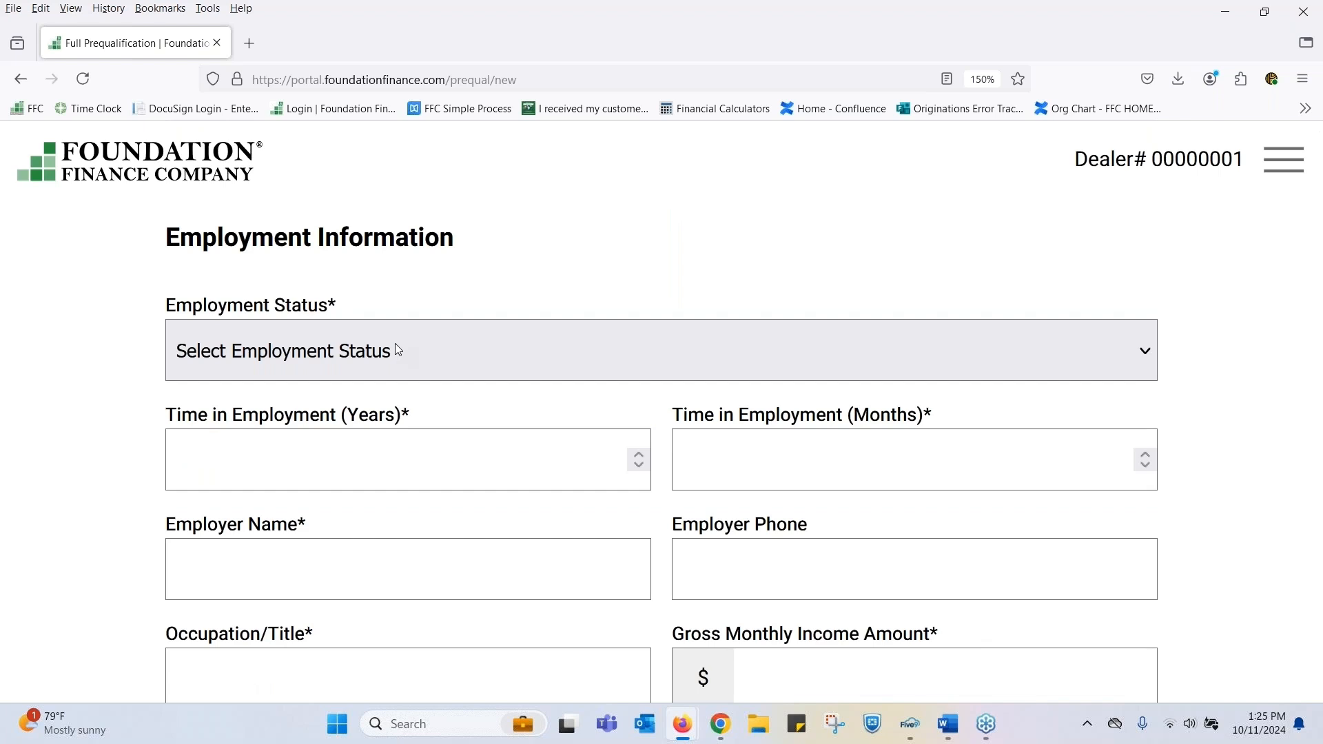
- Set the employment status to Retired and the time in employment to 5 years and 2 months
click(273, 363)
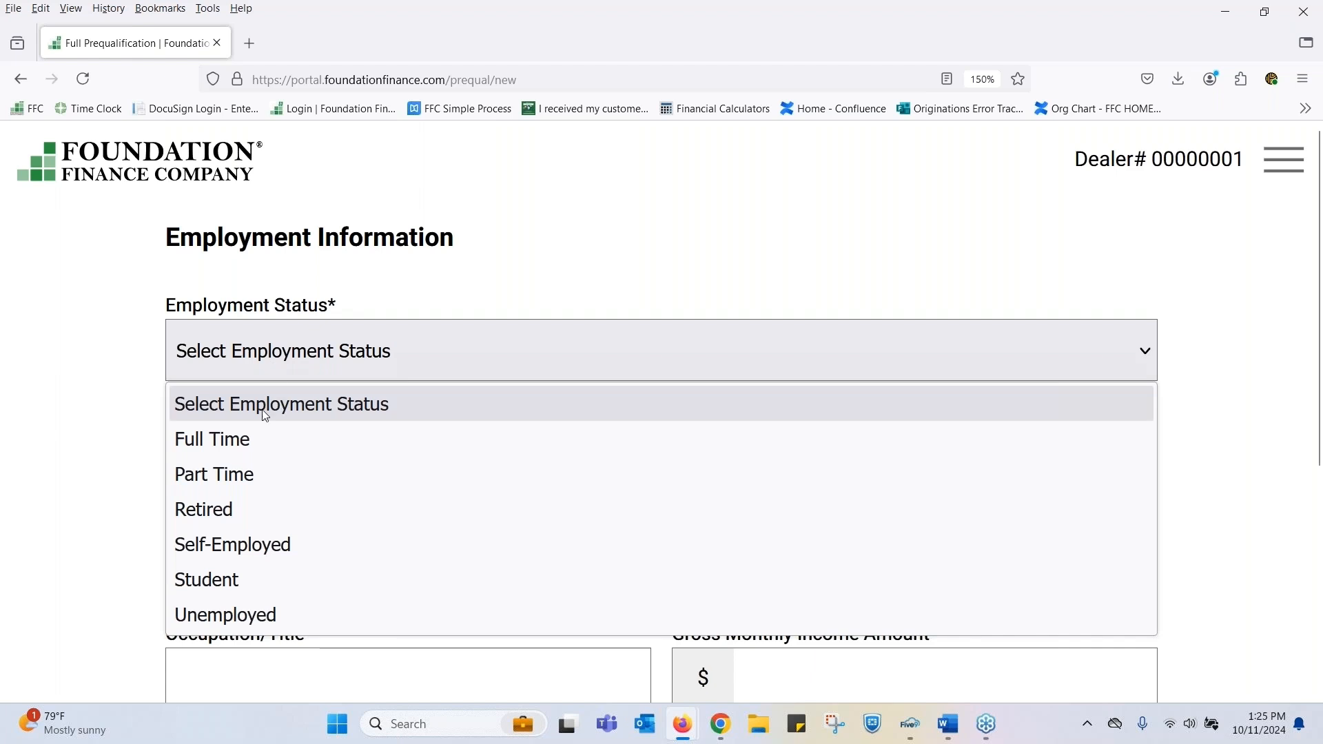
click(231, 511)
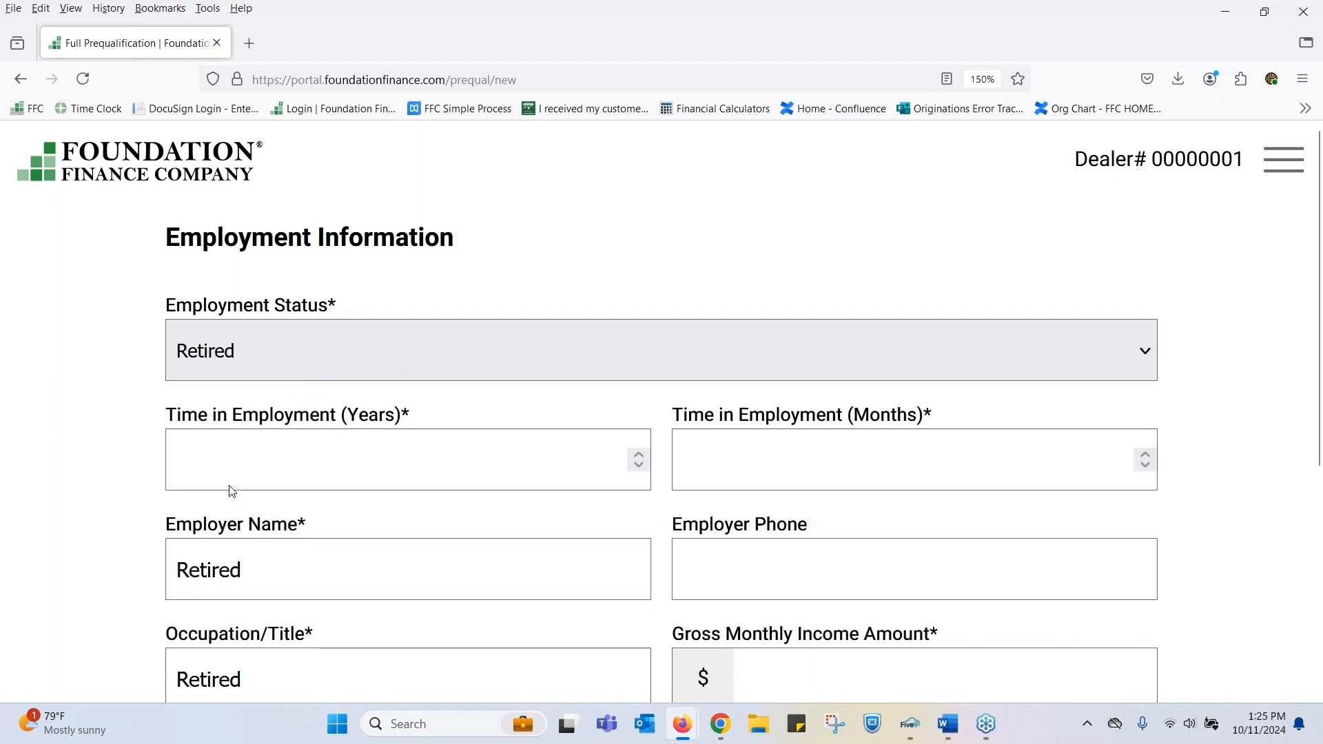
click(263, 459)
text(5)
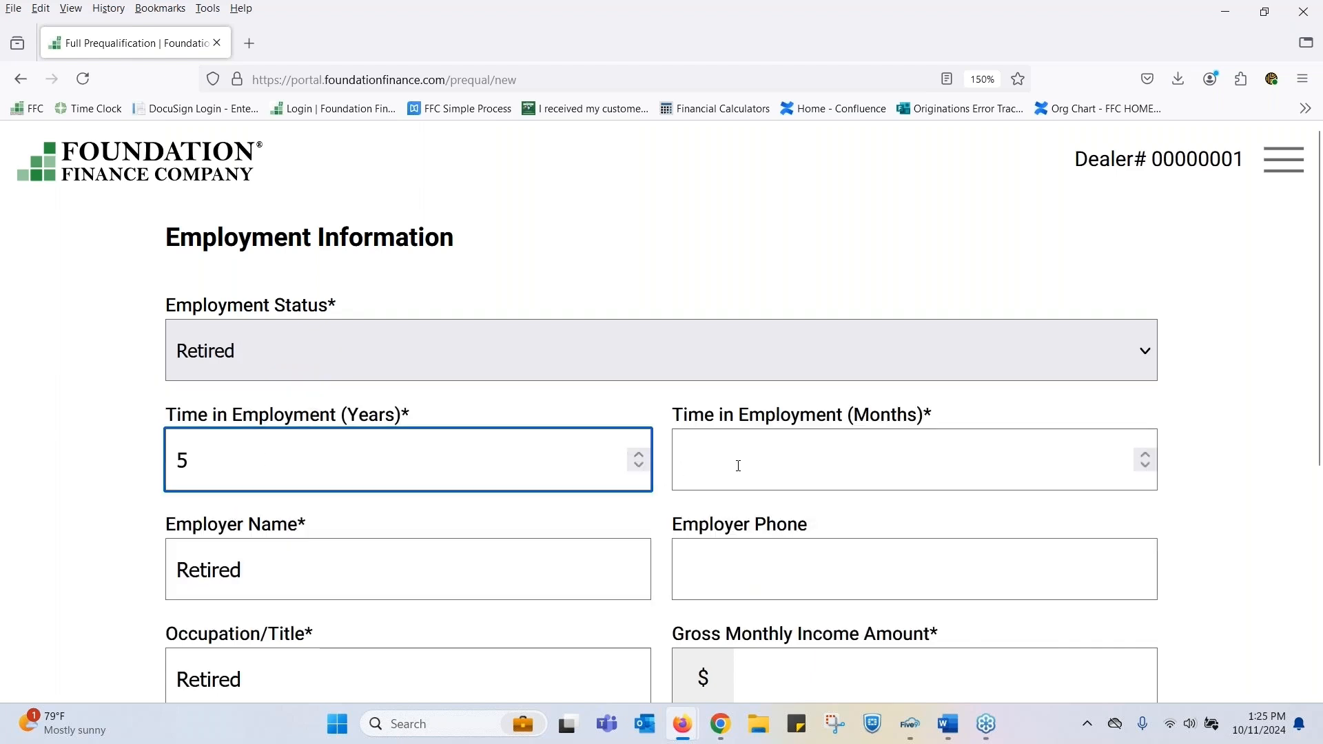
click(725, 464)
text(2)
- Set the gross monthly income amount for the employment to $5,000
scroll(950, 552, down, 2)
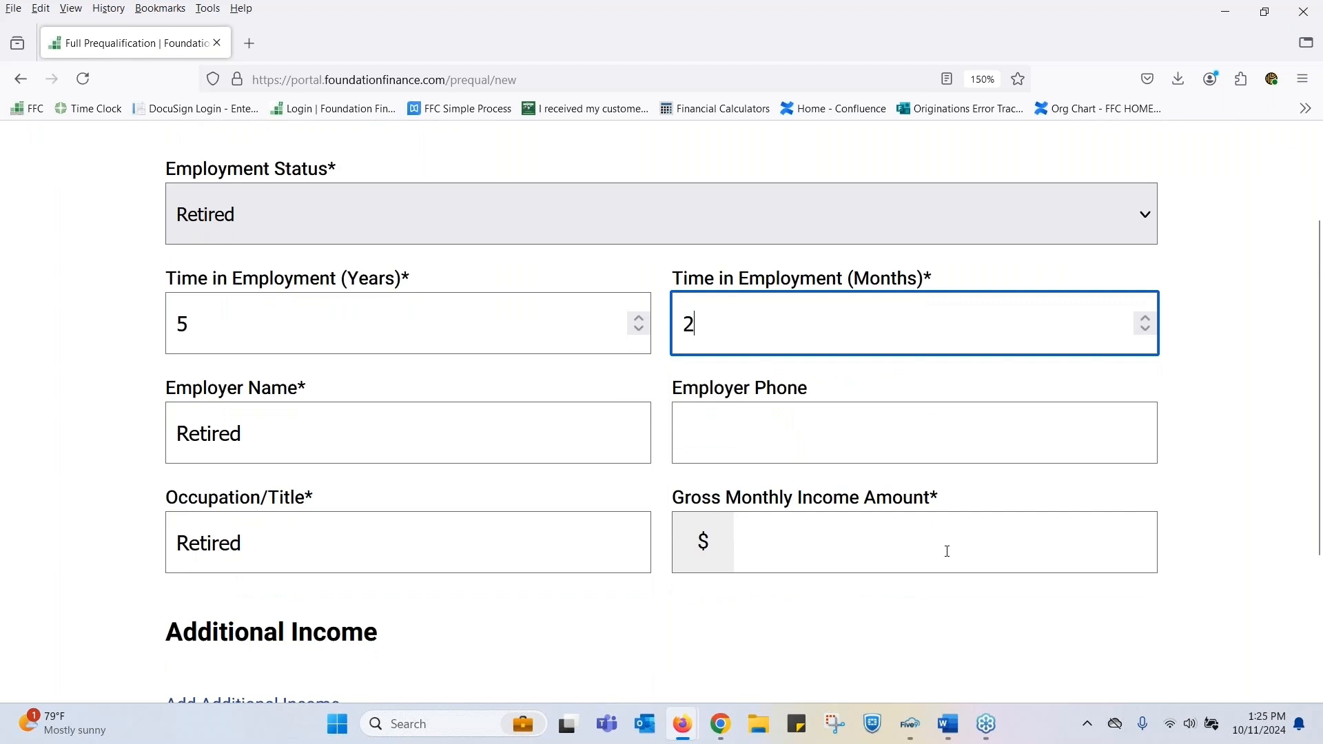
click(949, 552)
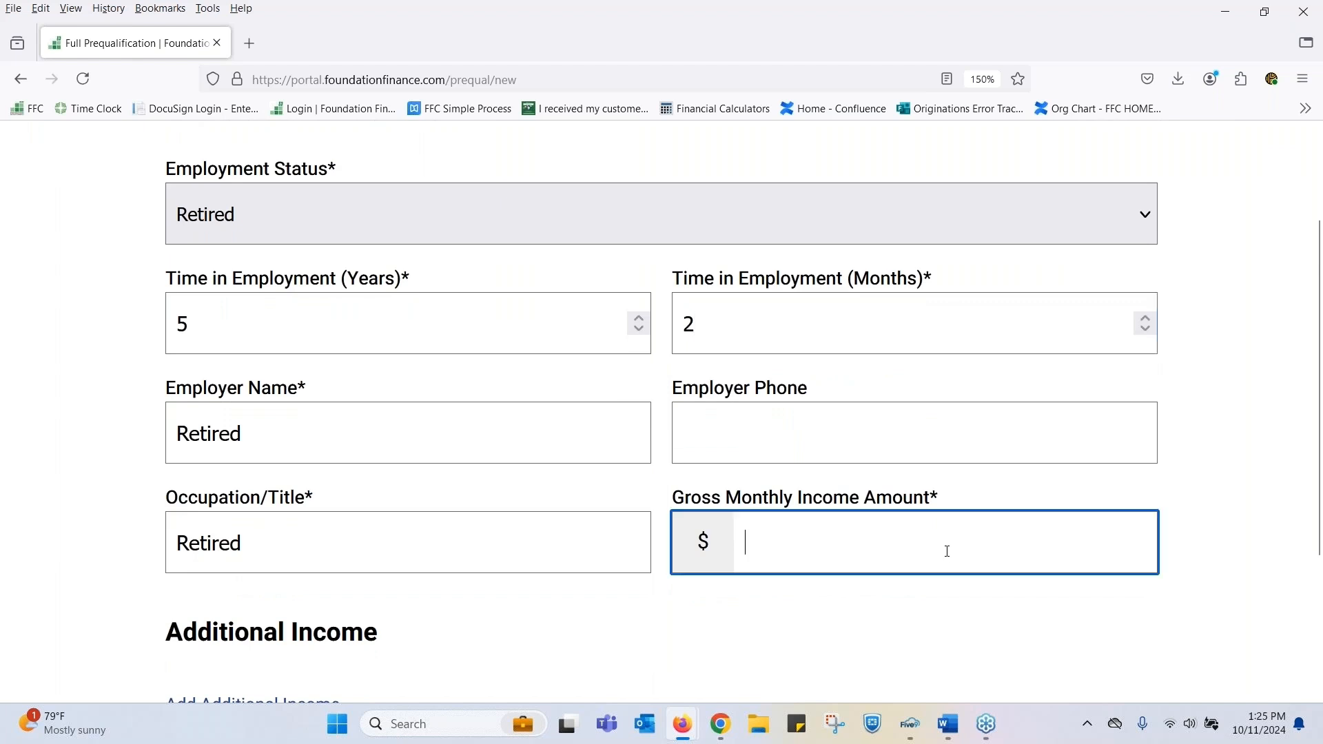
scroll(949, 524, down, 2)
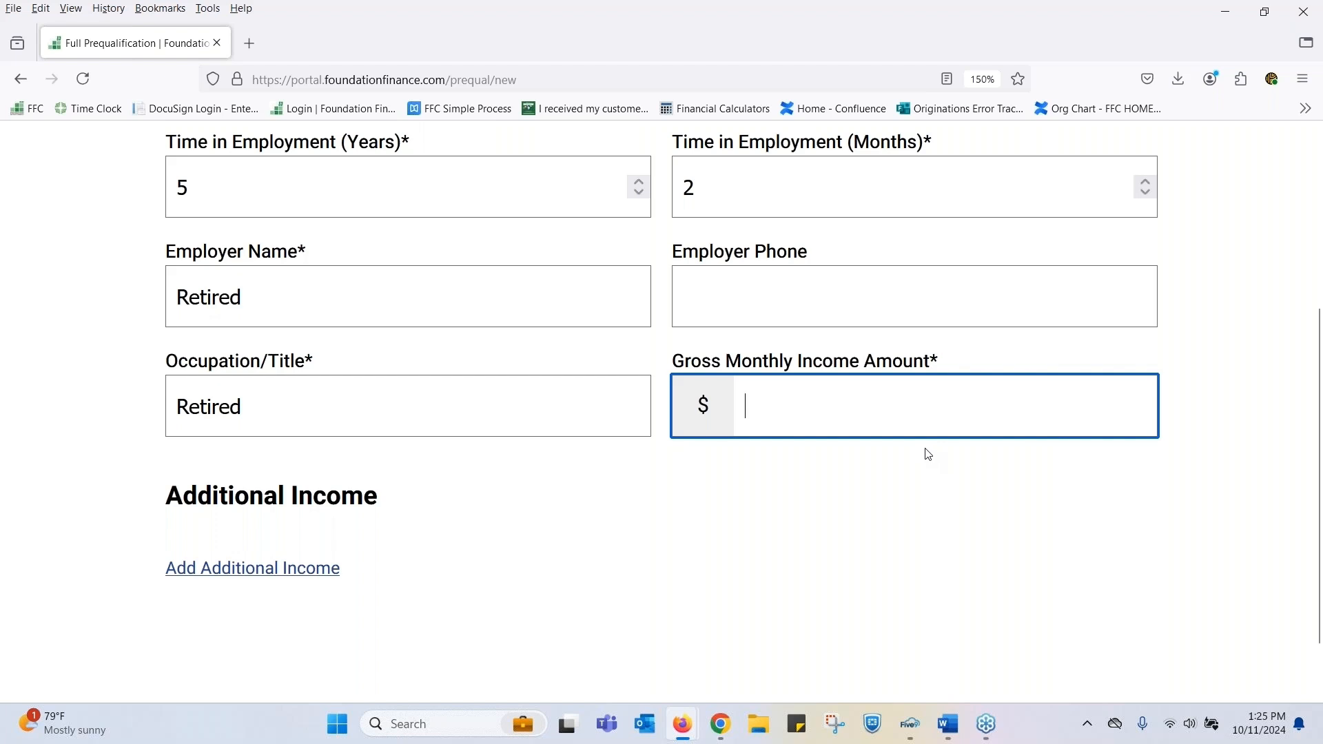
text(5000)
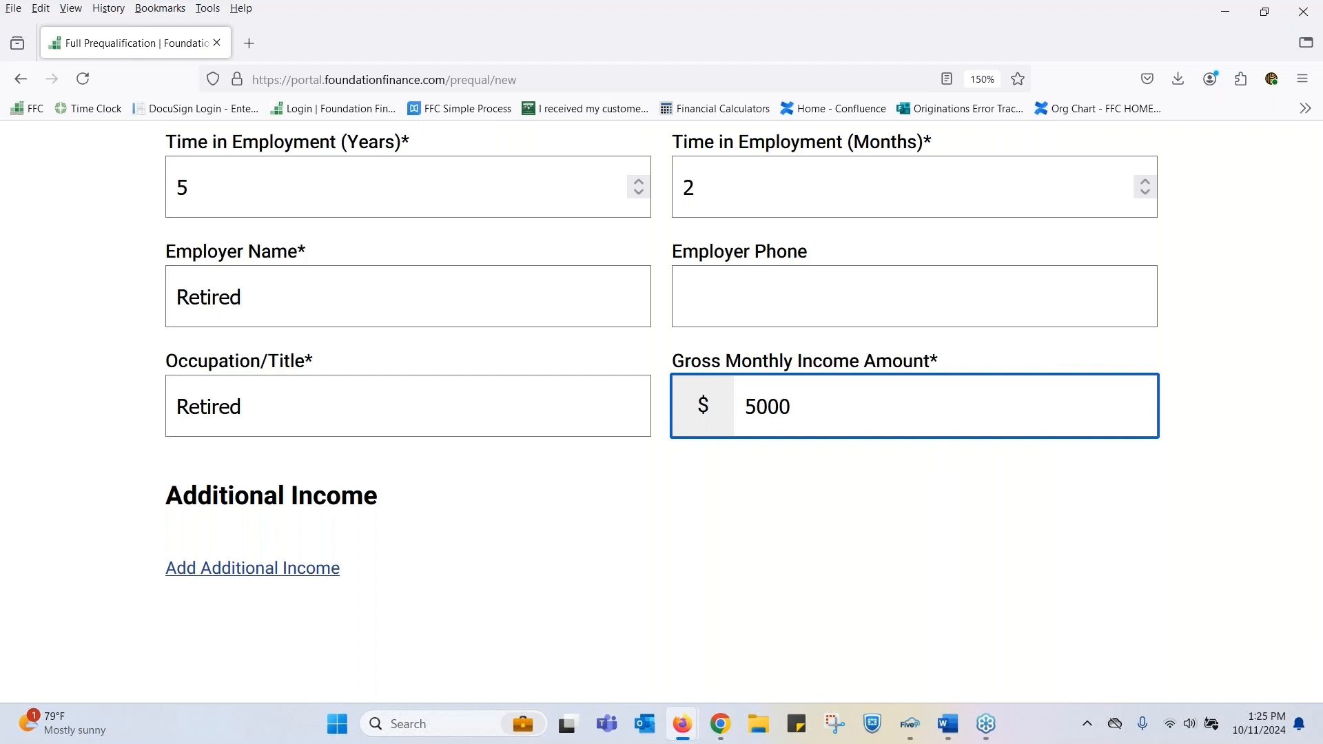
- Add an additional income with Disability as its source and a gross monthly amount of $1,000
click(310, 575)
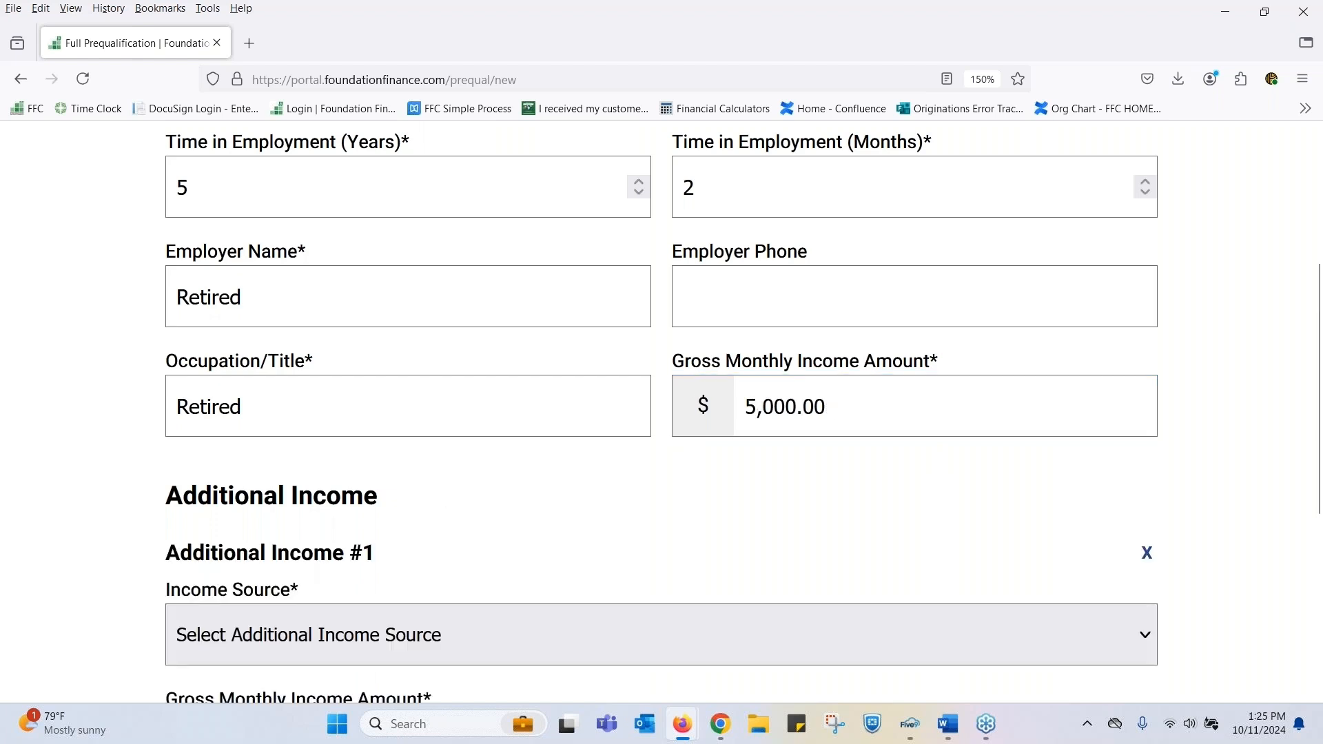
scroll(604, 519, down, 2)
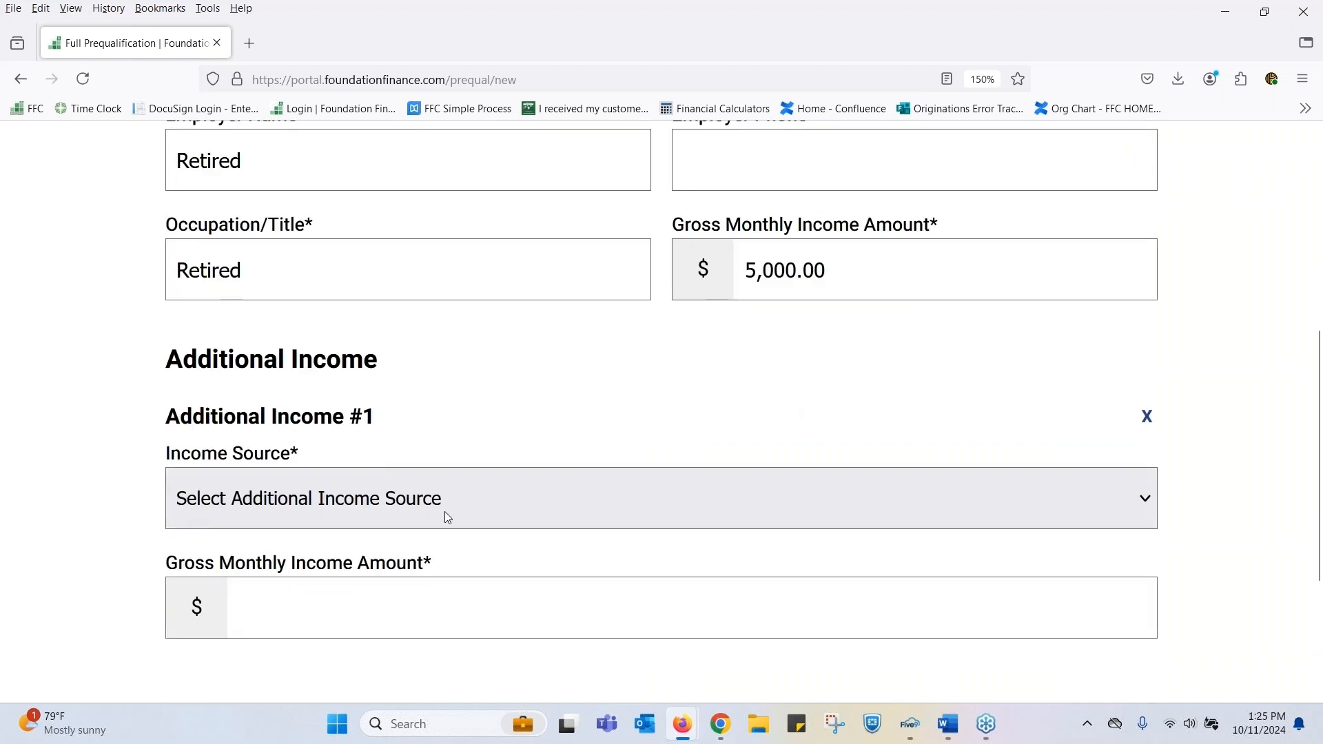
click(337, 484)
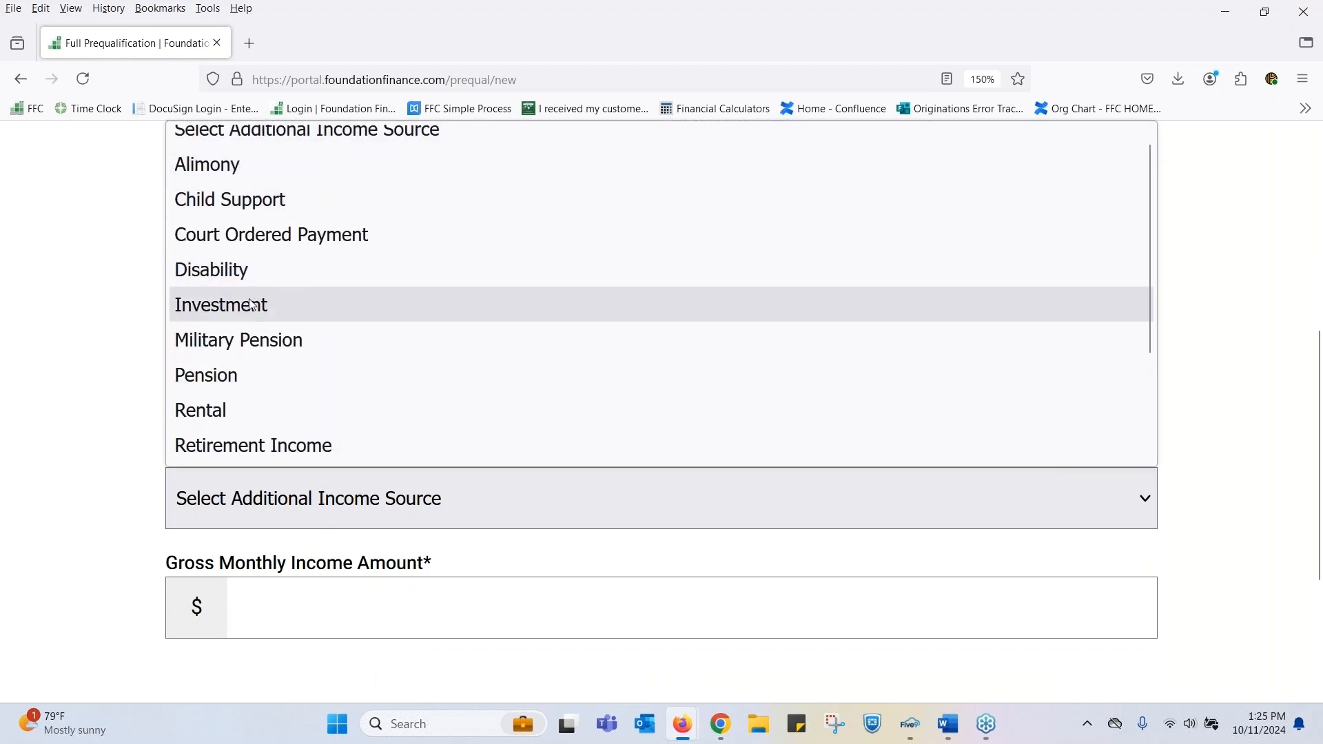
click(215, 269)
click(327, 620)
text(1000)
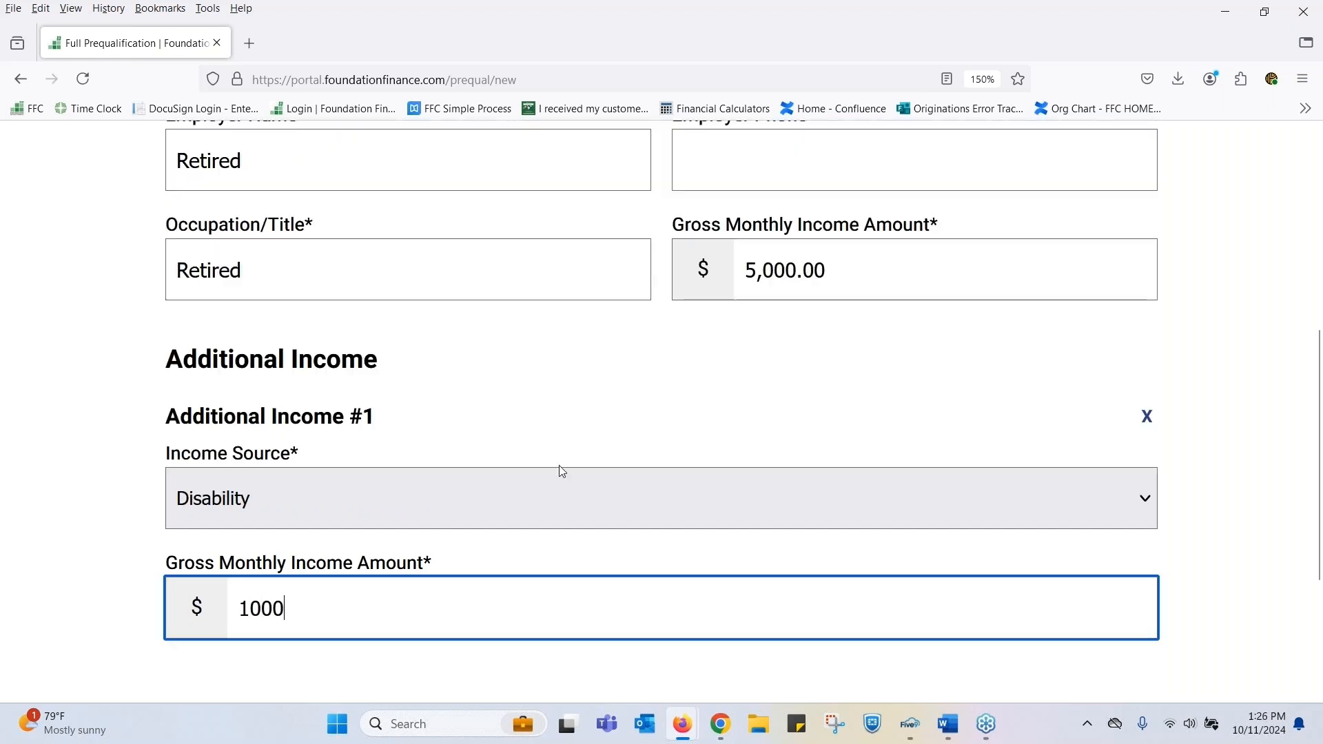
- Save the employment information and answer No to adding a second customer
scroll(579, 461, down, 5)
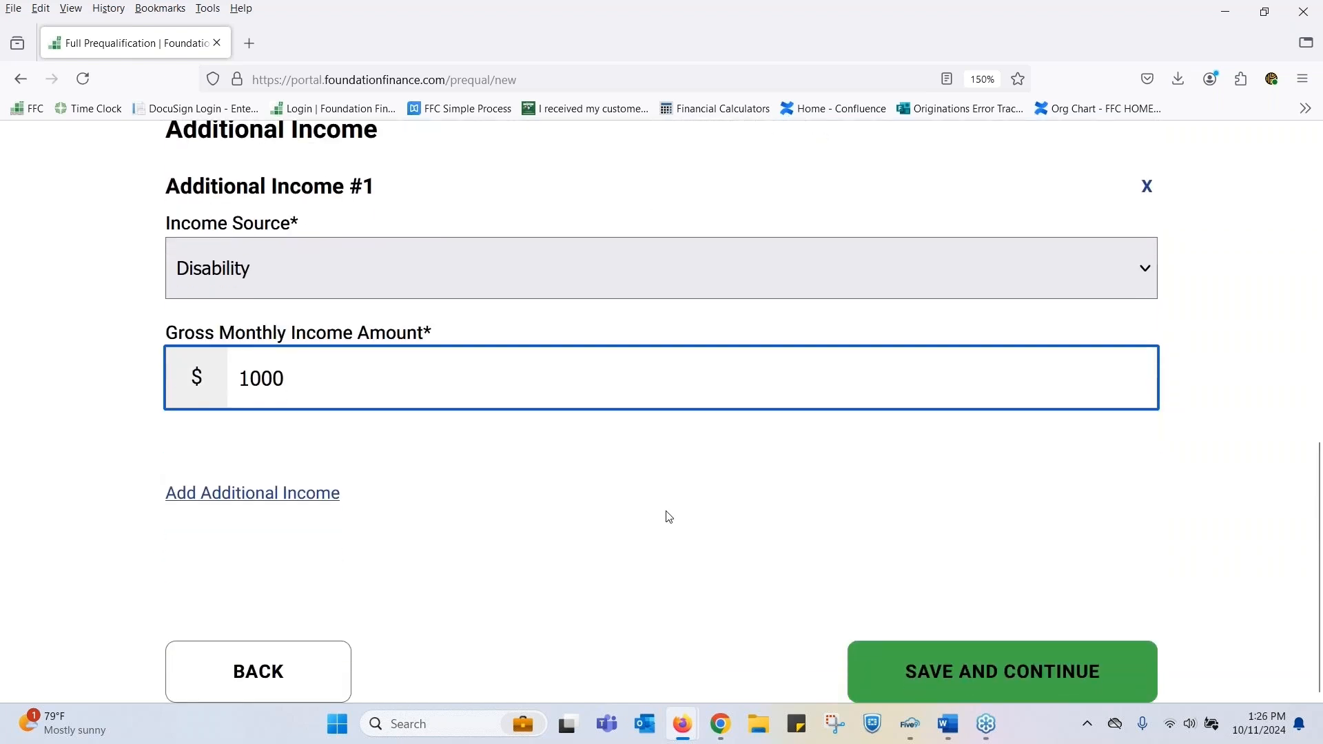
click(1042, 683)
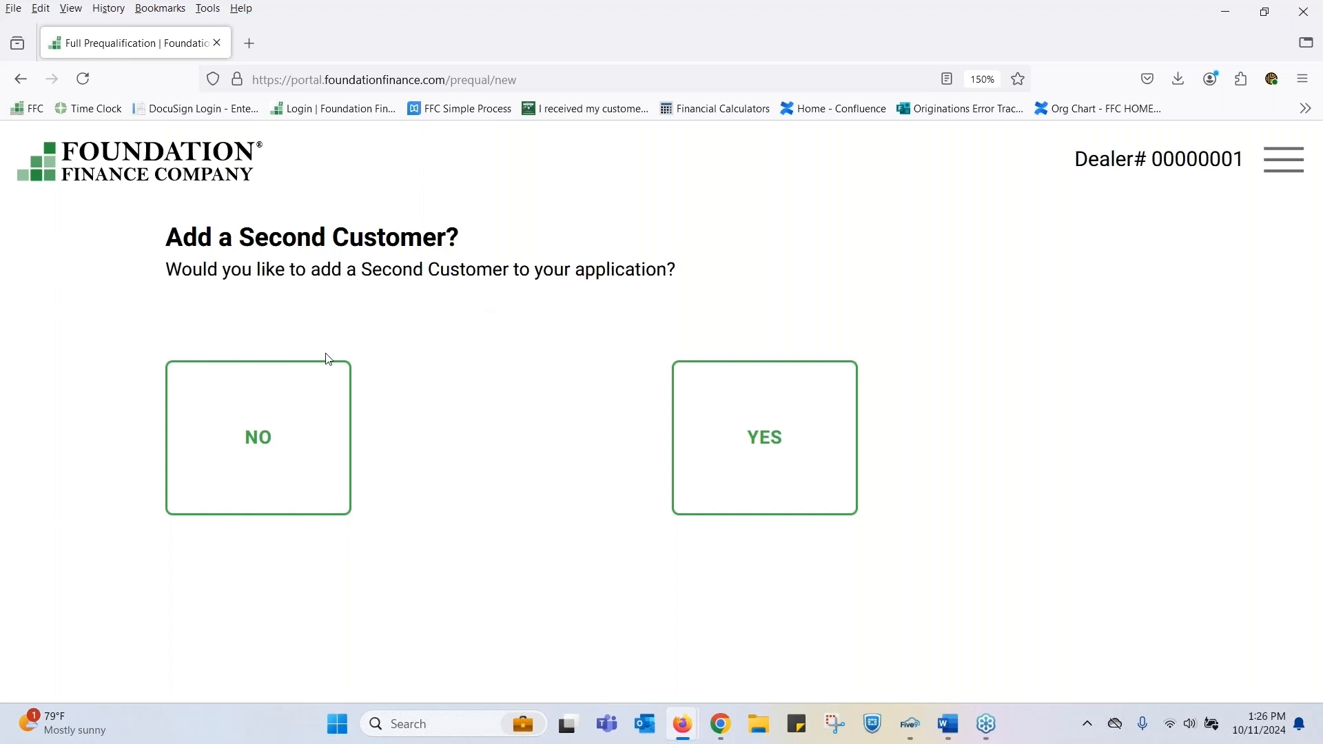
click(264, 435)
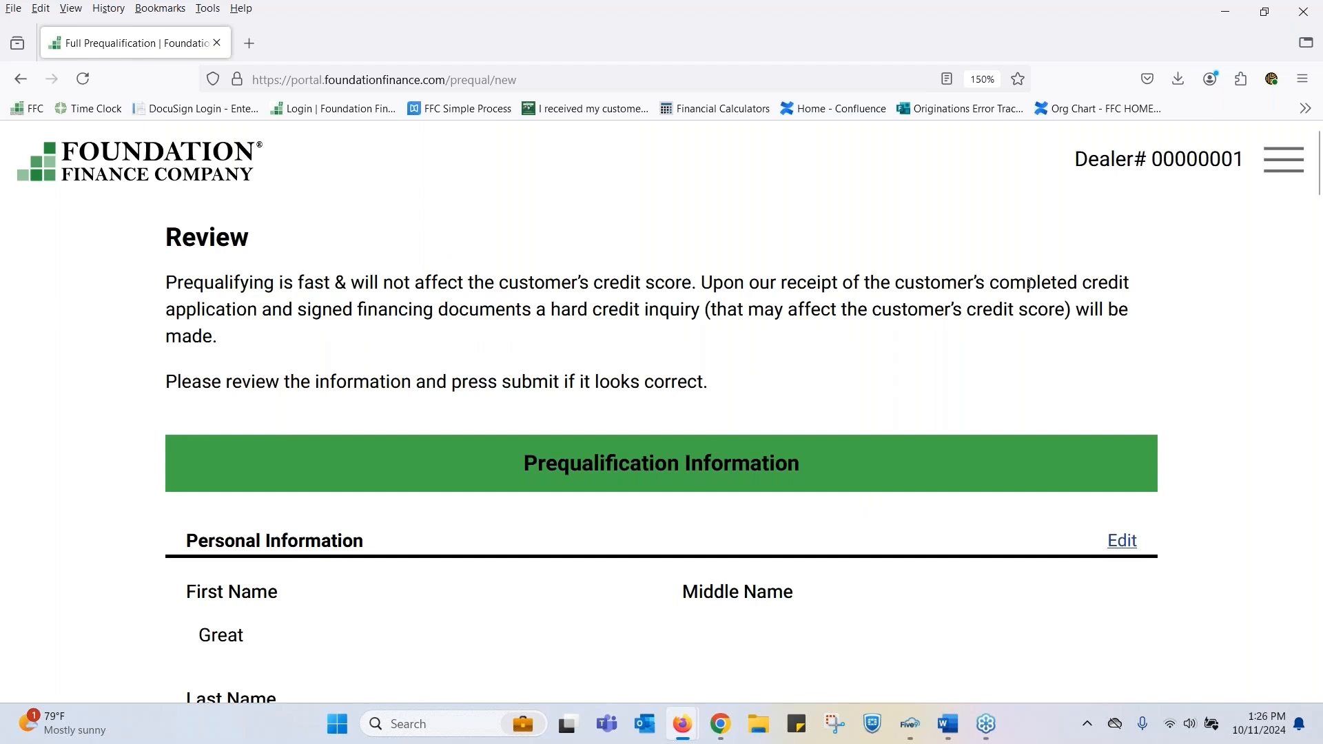
- Review the entered prequalification information through to the end and submit the prequalification
scroll(980, 318, down, 2)
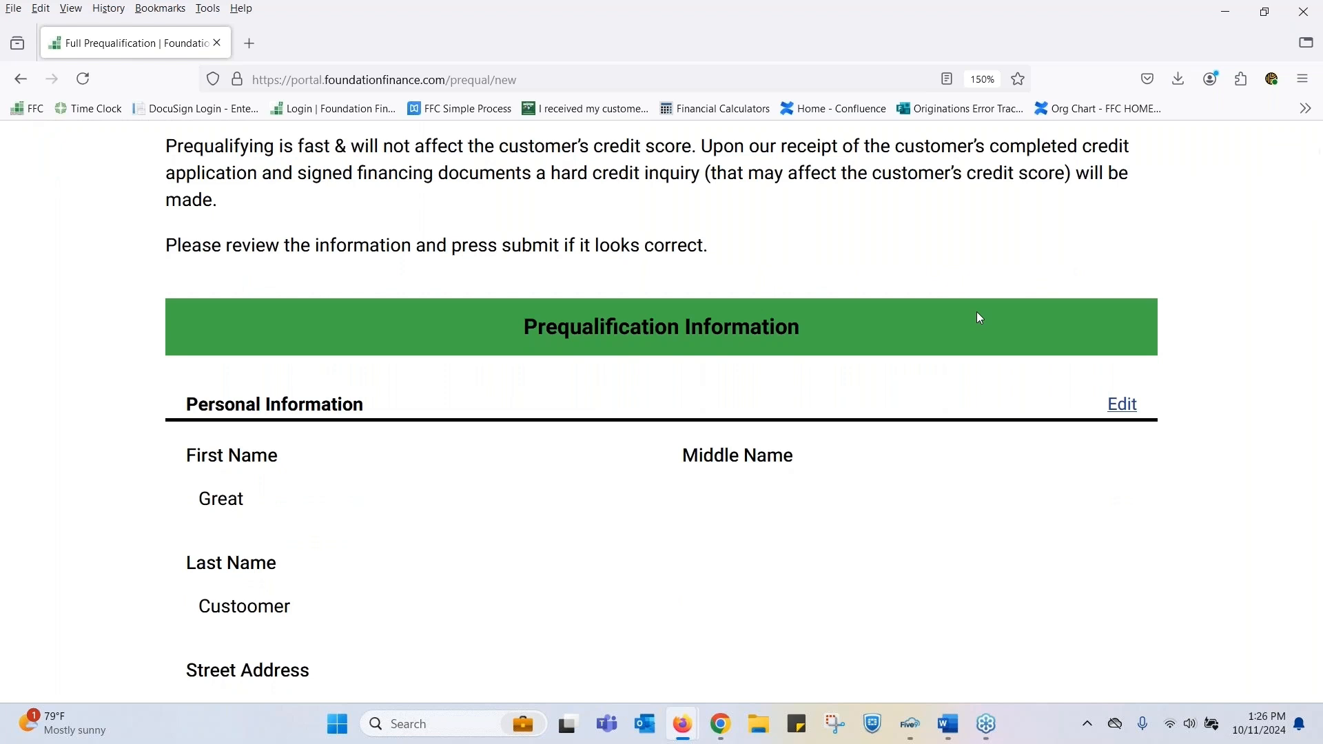
scroll(980, 318, down, 2)
scroll(980, 318, down, 14)
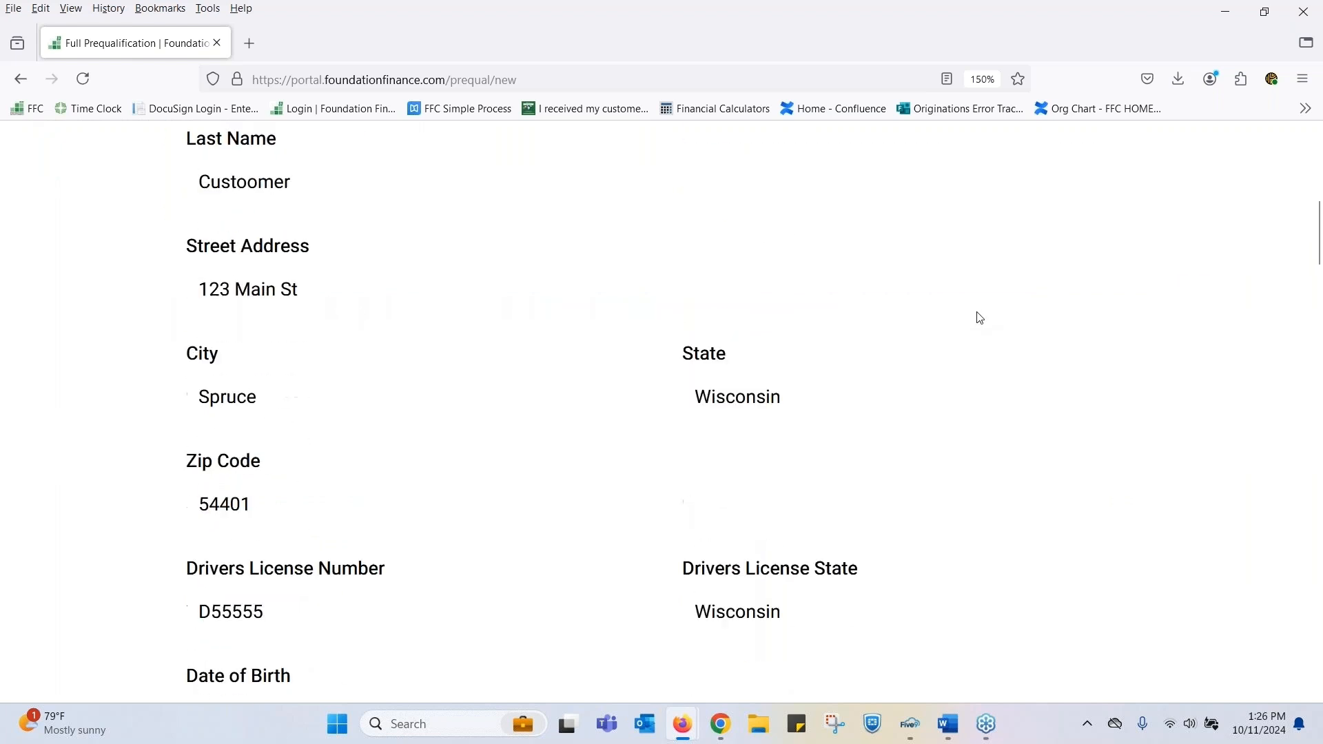
scroll(981, 318, down, 4)
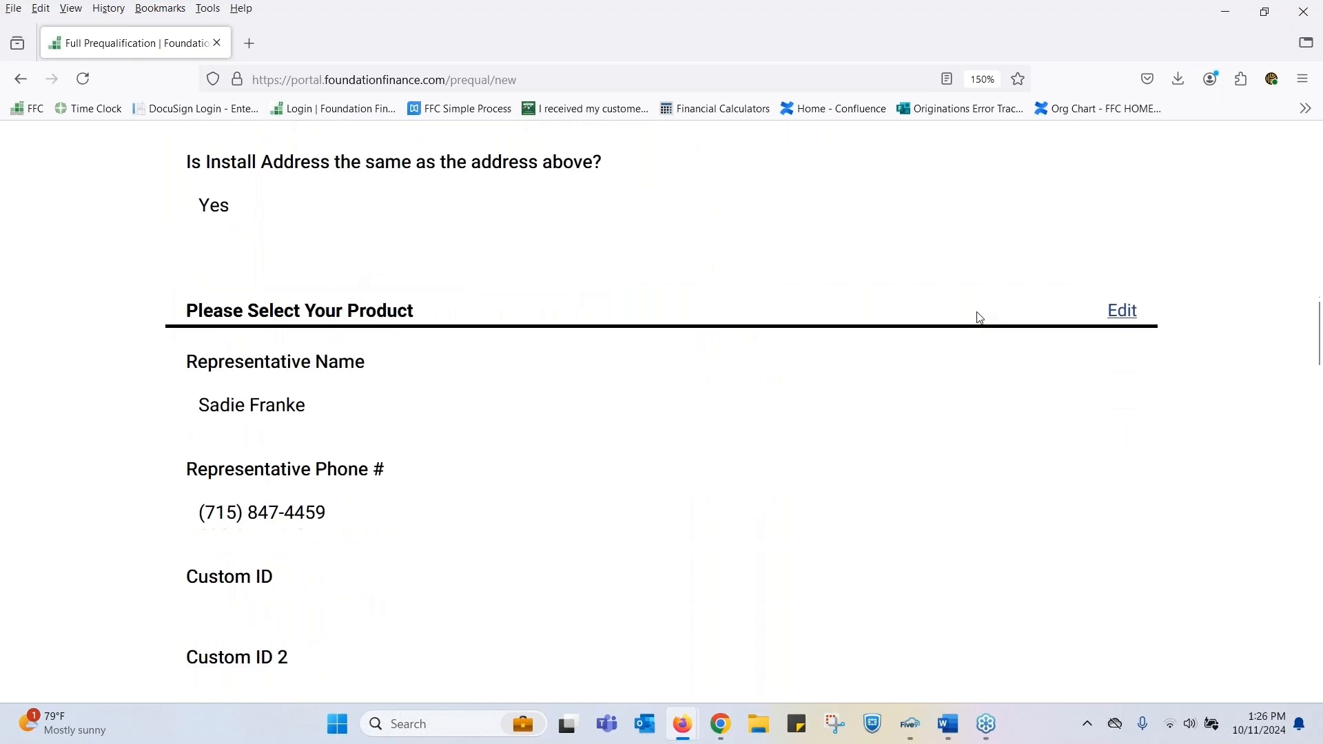
scroll(980, 319, down, 6)
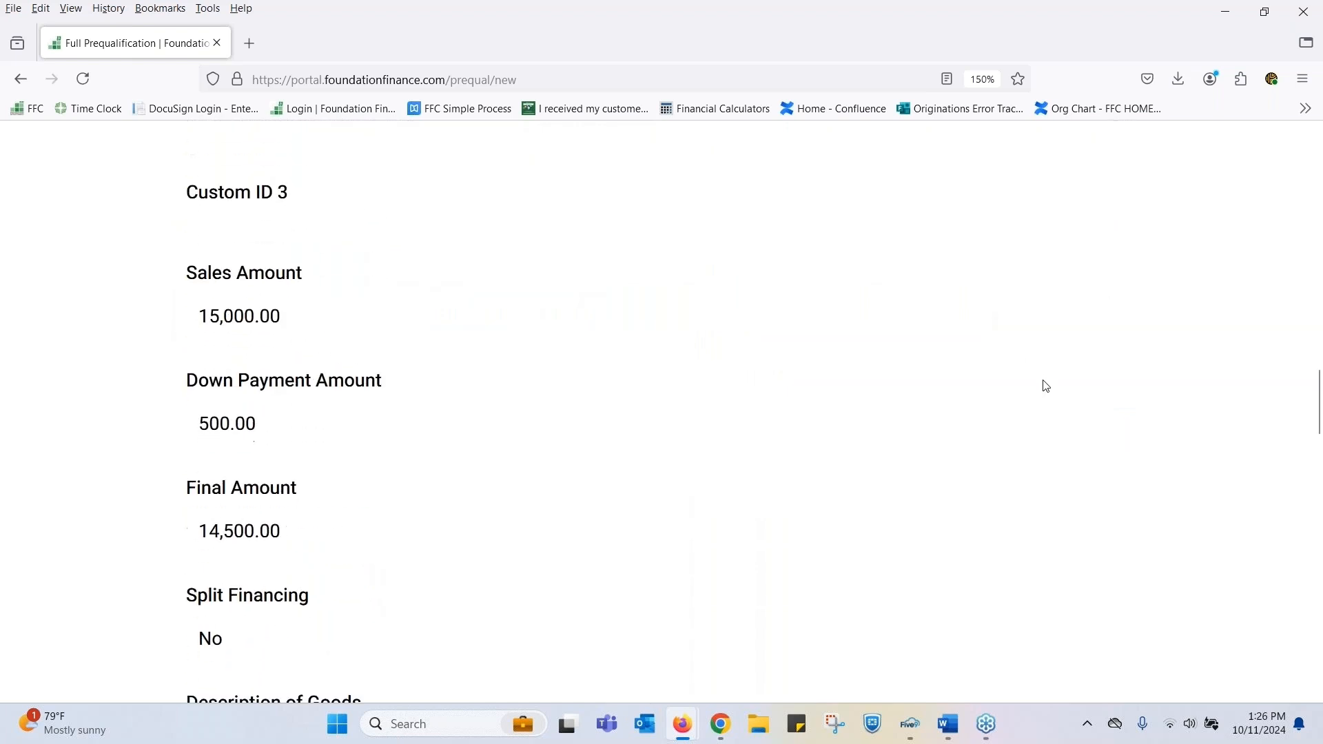
scroll(1049, 387, down, 12)
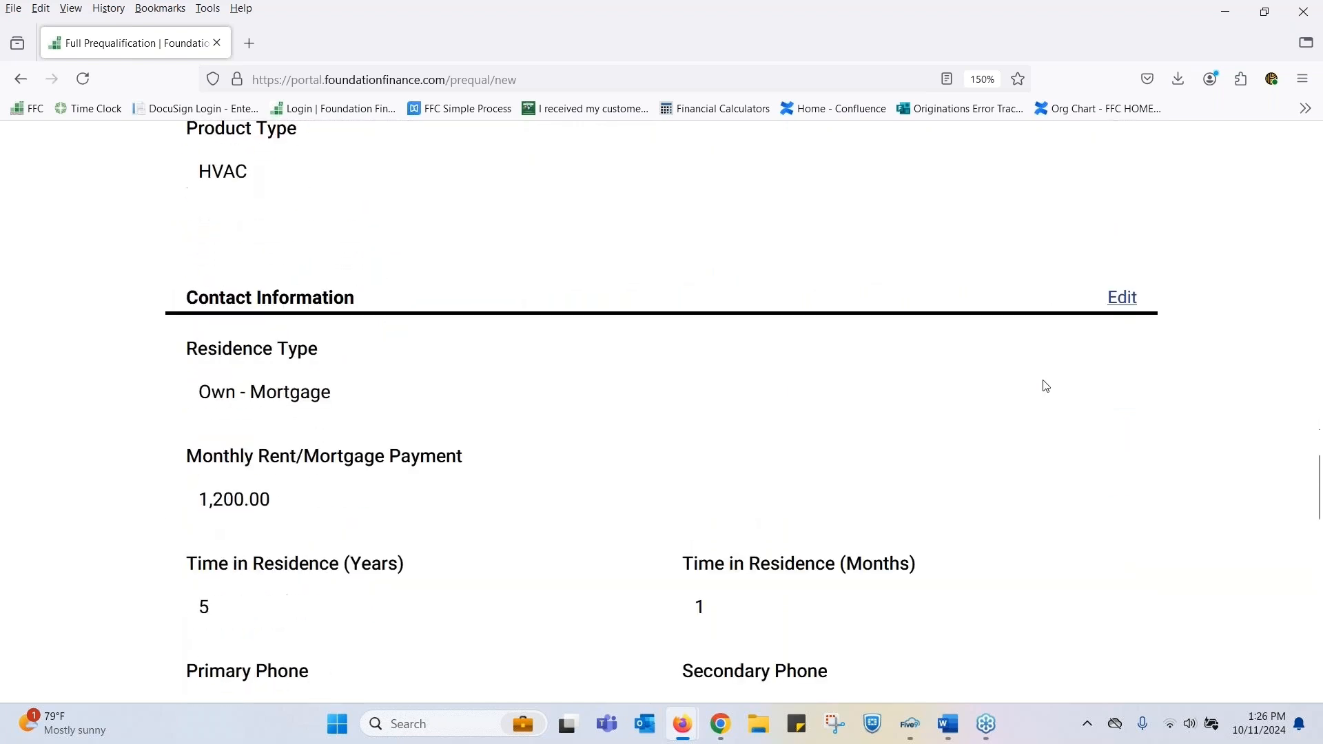
scroll(1047, 393, down, 10)
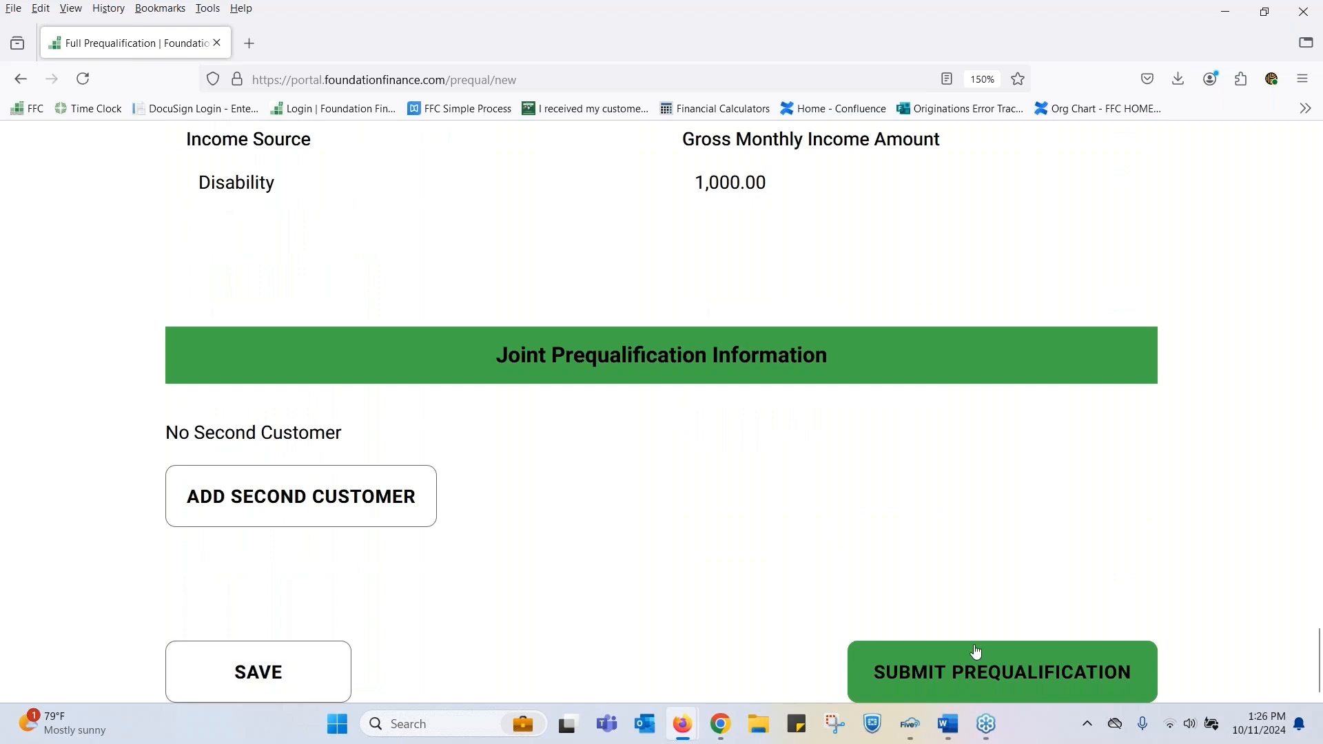
click(992, 670)
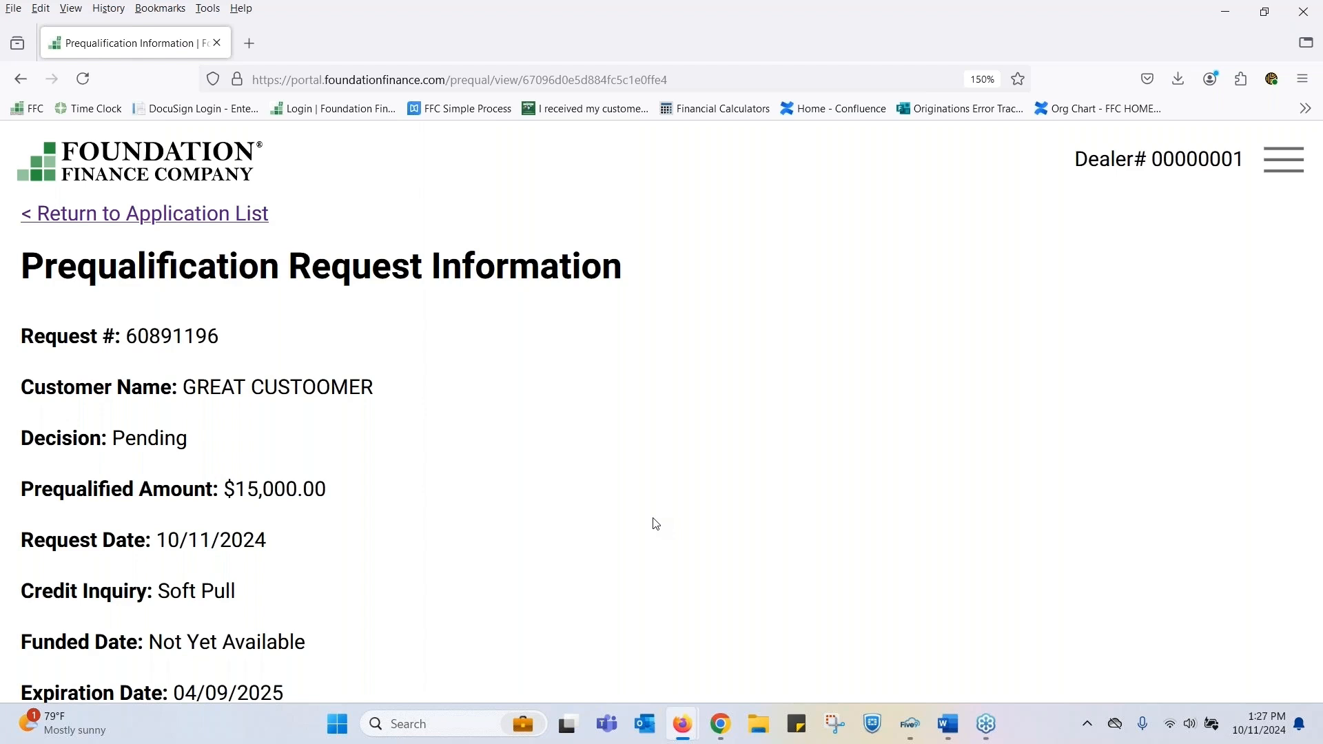
- Review the submitted prequalification's request information and available refresh and review options, and return to the application list
scroll(656, 524, down, 5)
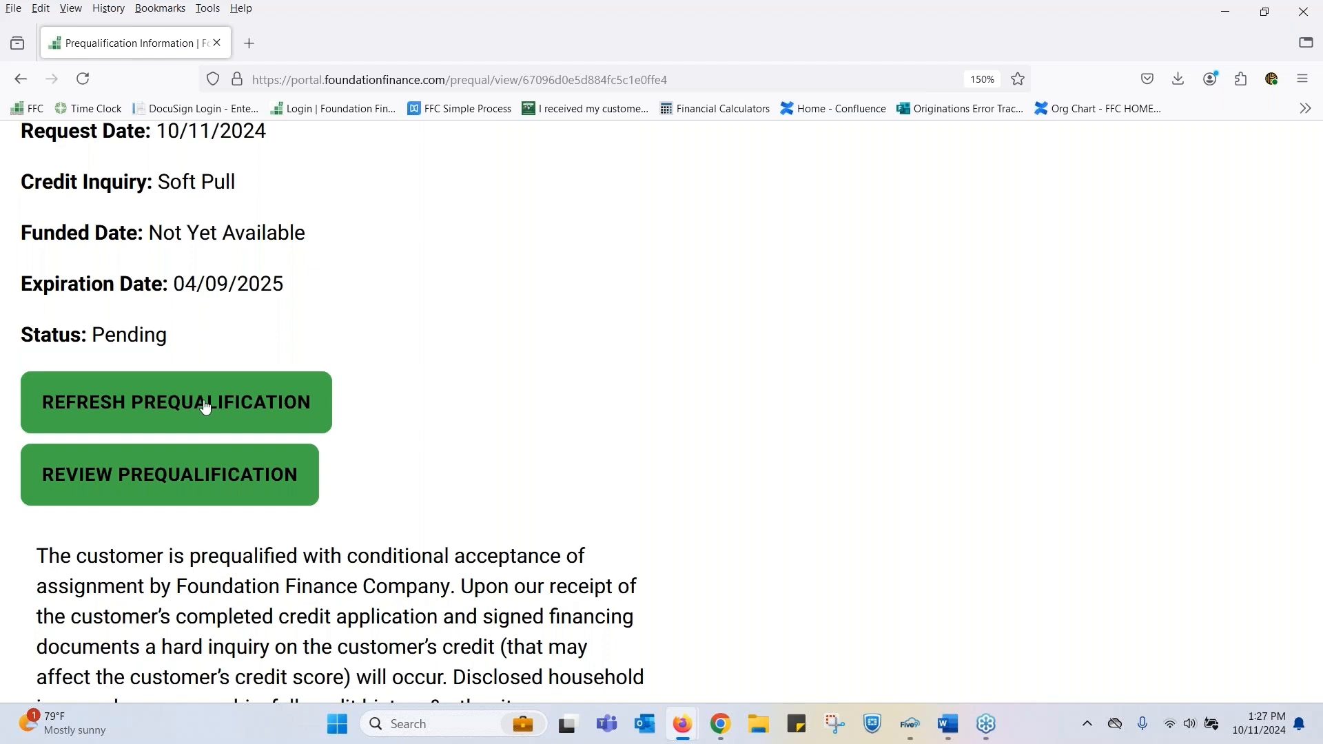
scroll(570, 443, up, 5)
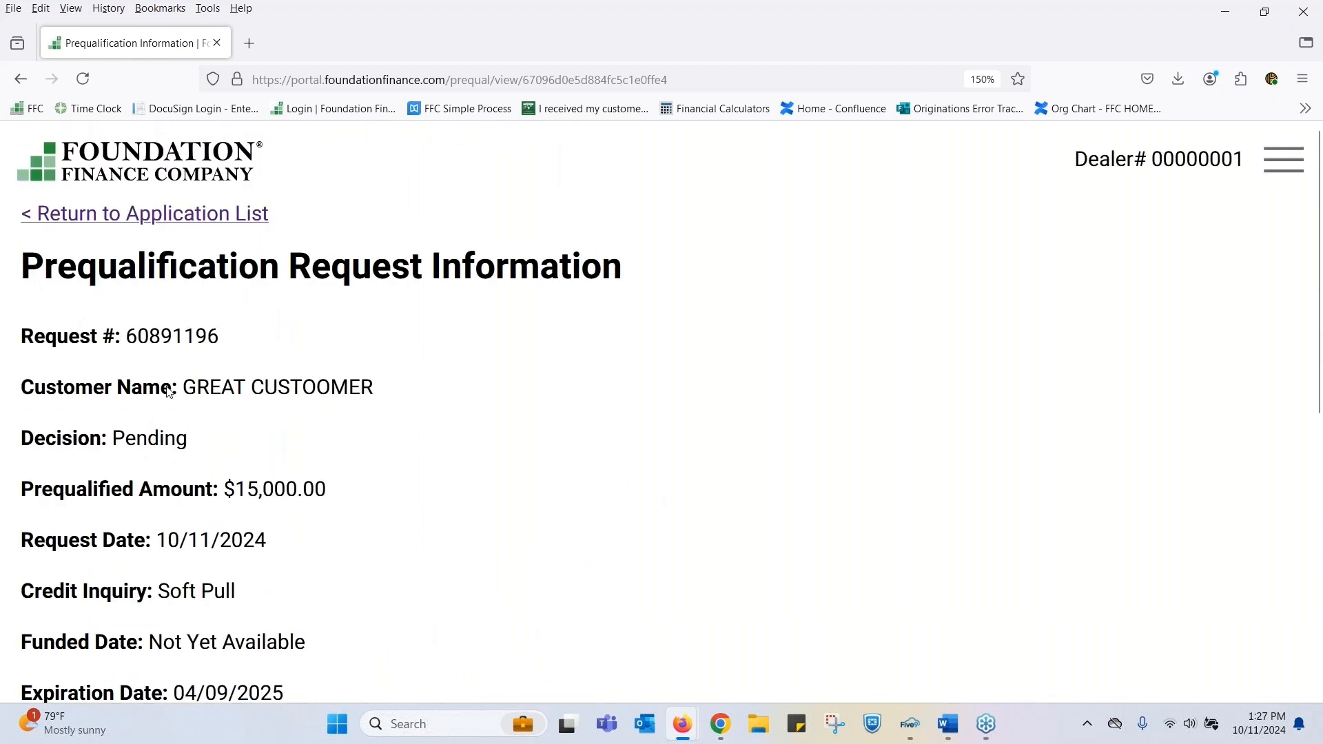
click(157, 218)
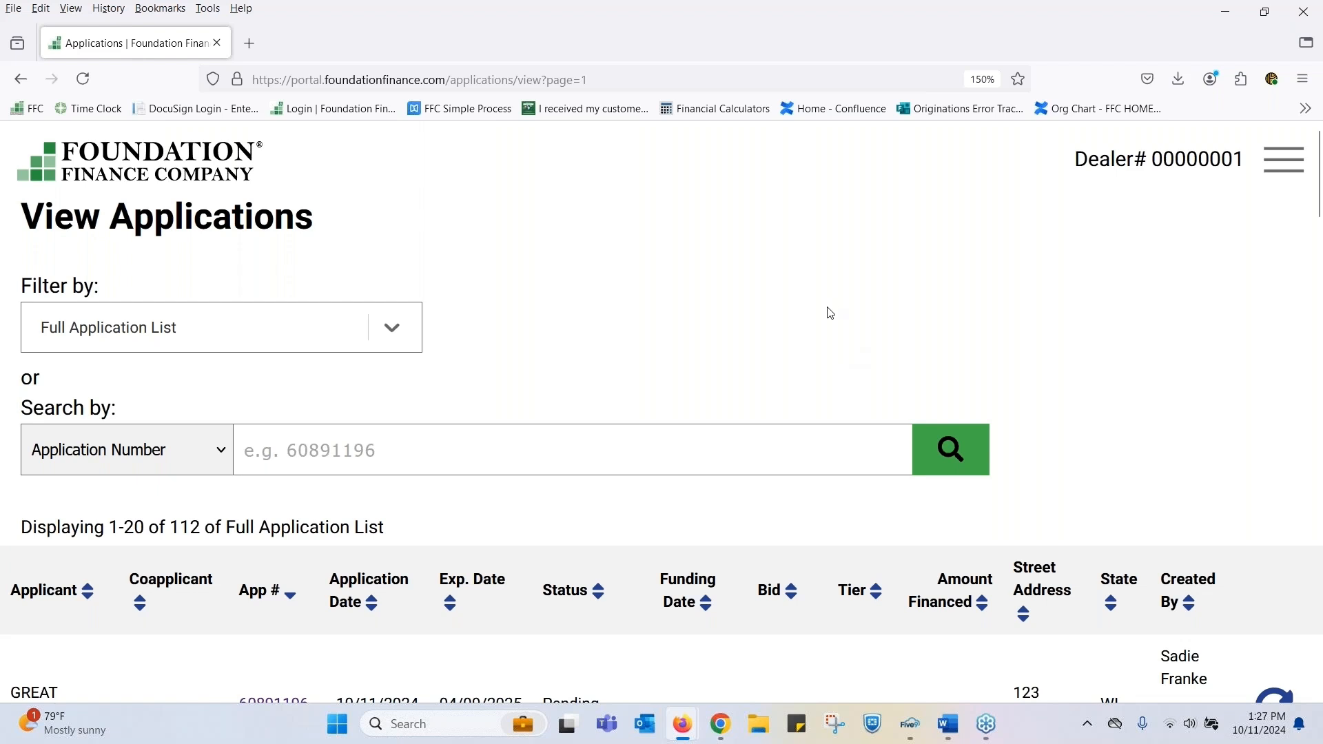
- Look through the full application list, examining each application's status, bid, tier and amount financed
scroll(816, 329, down, 5)
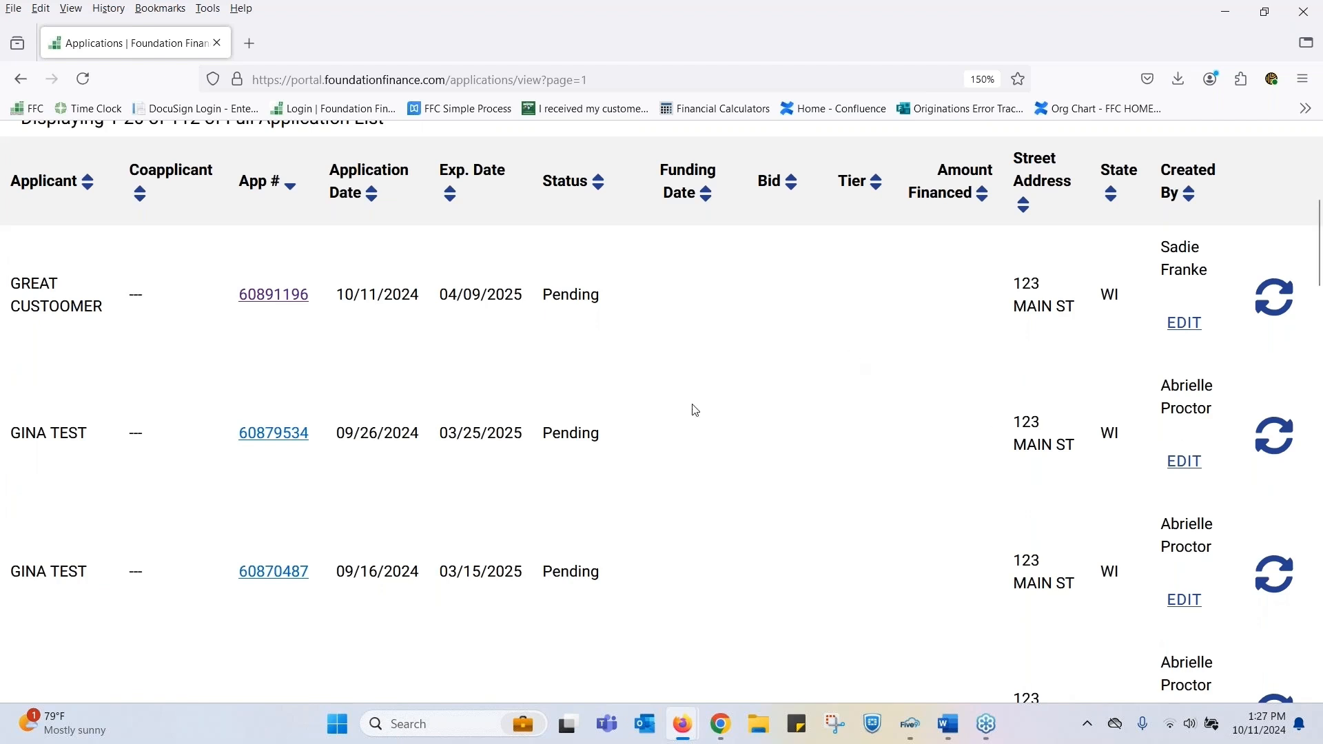
scroll(879, 434, down, 5)
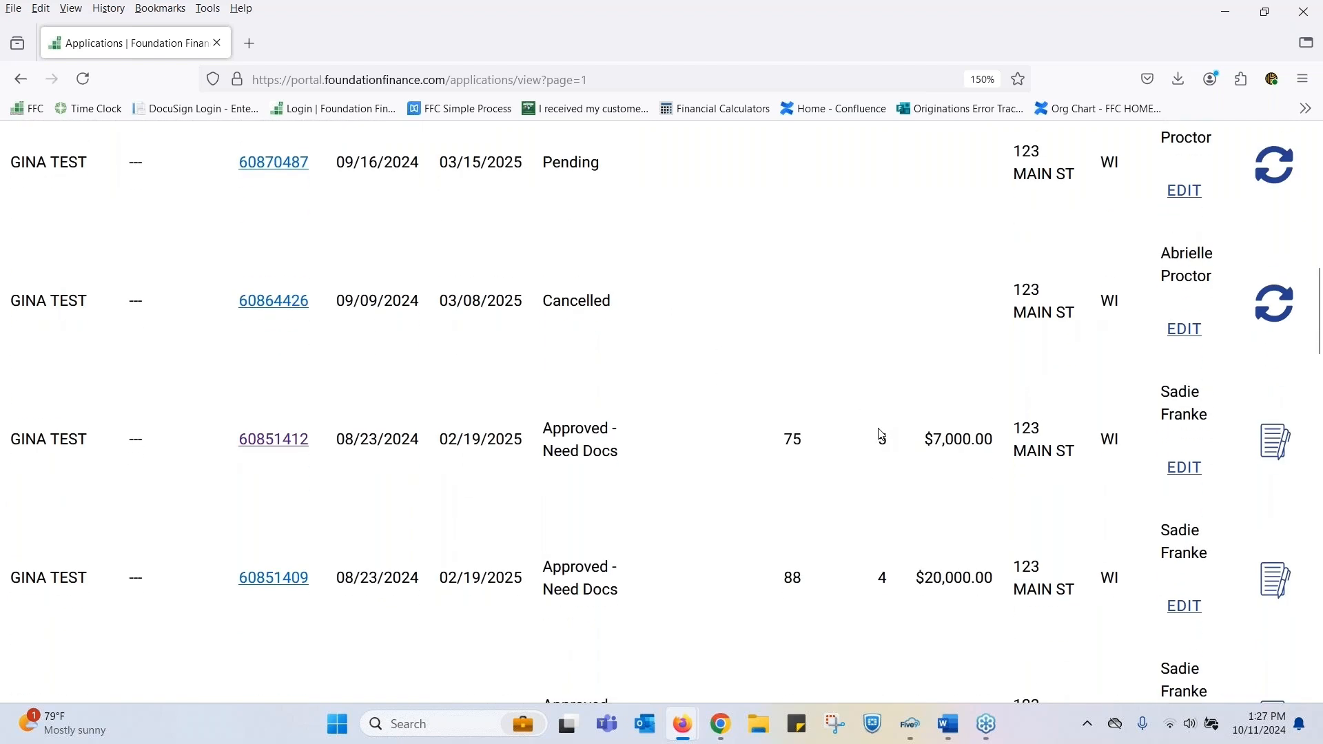
scroll(882, 434, down, 2)
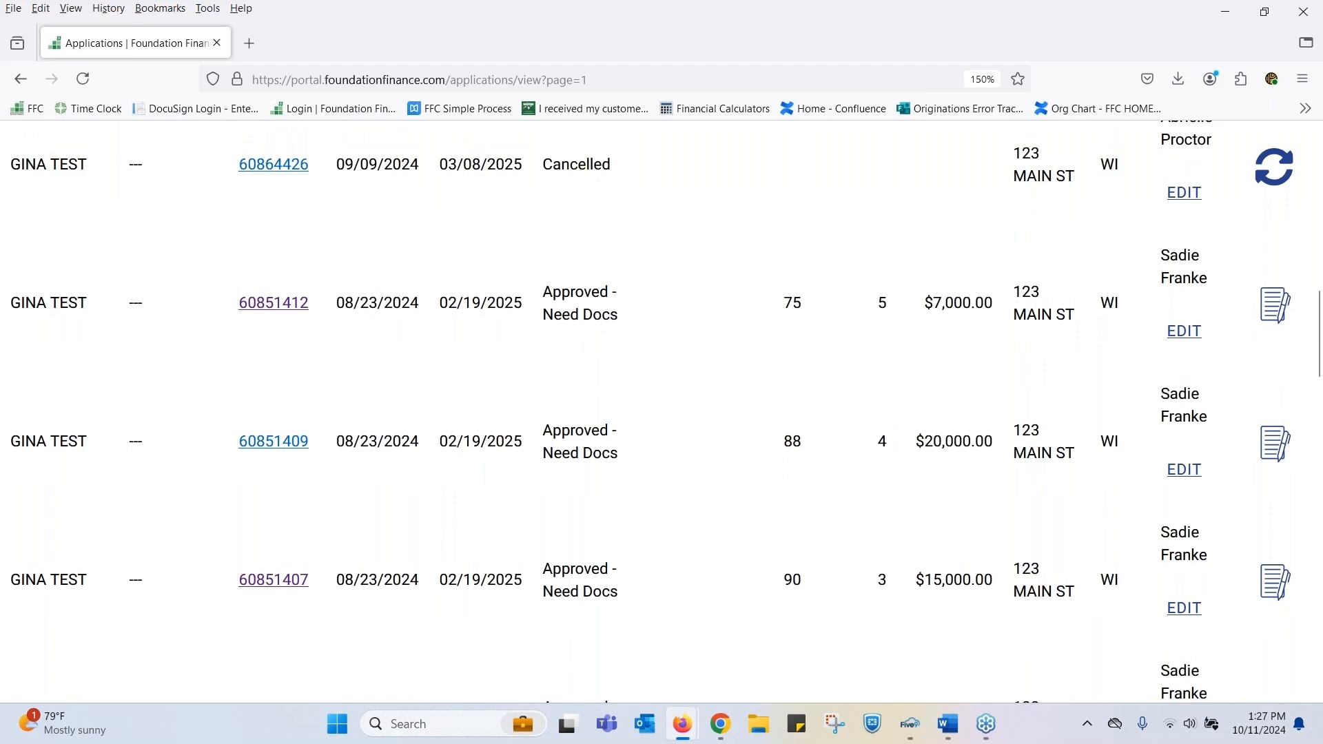